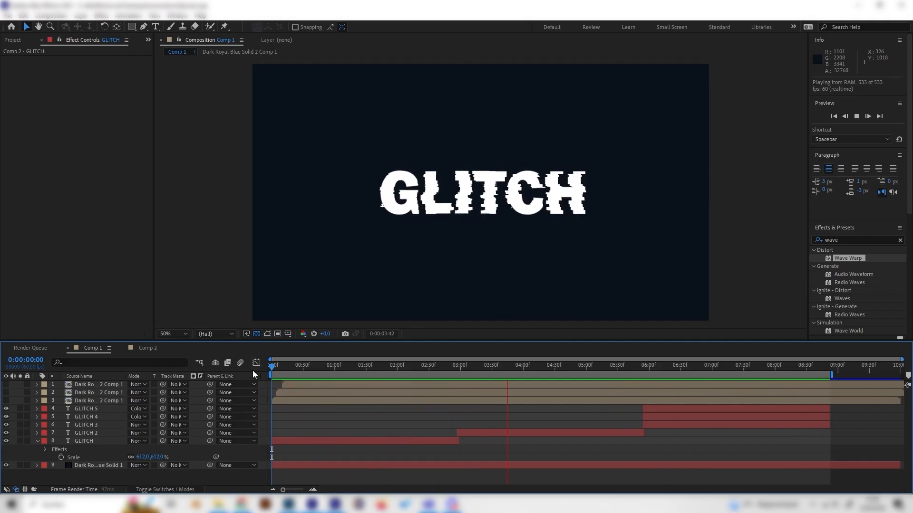
- Open the Comp 2 composition and select its GLITCH text layer
click(147, 348)
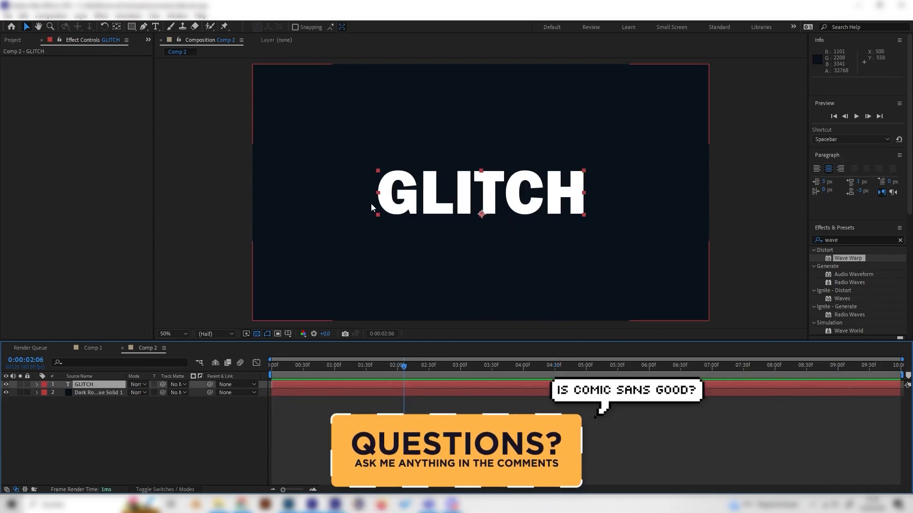
click(115, 404)
click(94, 385)
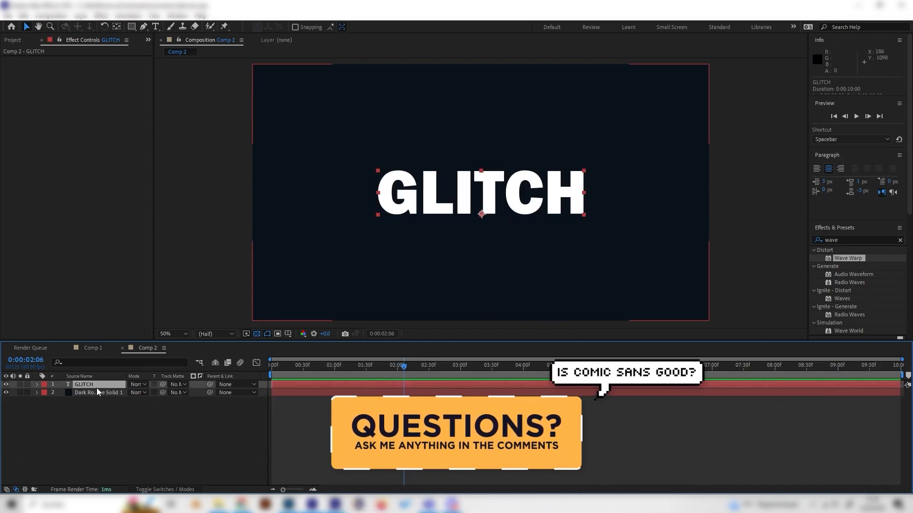
click(110, 411)
click(97, 386)
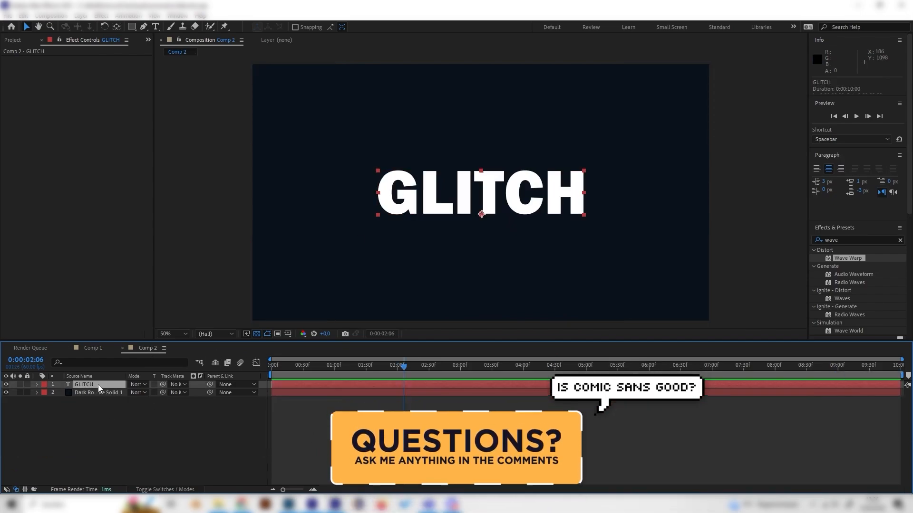
- Examine the finished glitch text in Comp 1 at 0:00:01:43 with the view at 100%
click(99, 350)
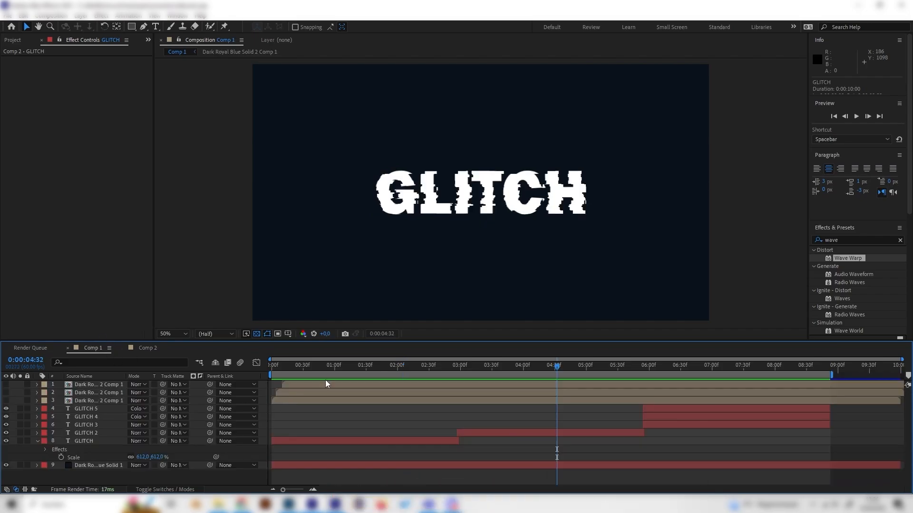
drag(351, 367, 379, 367)
scroll(463, 304, up, 1)
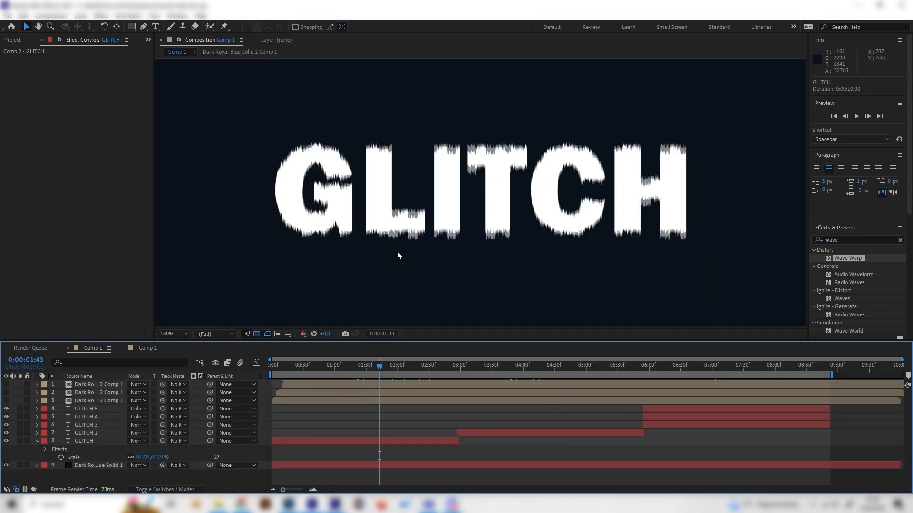
- Search the effects for "wave", apply Wave Warp to the GLITCH layer in Comp 2, and view the text at 0:00:01:54
click(147, 348)
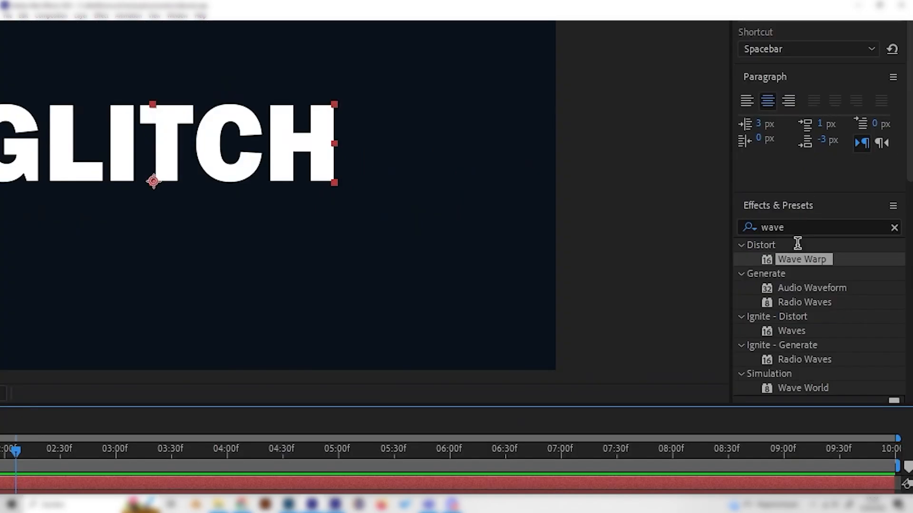
click(813, 243)
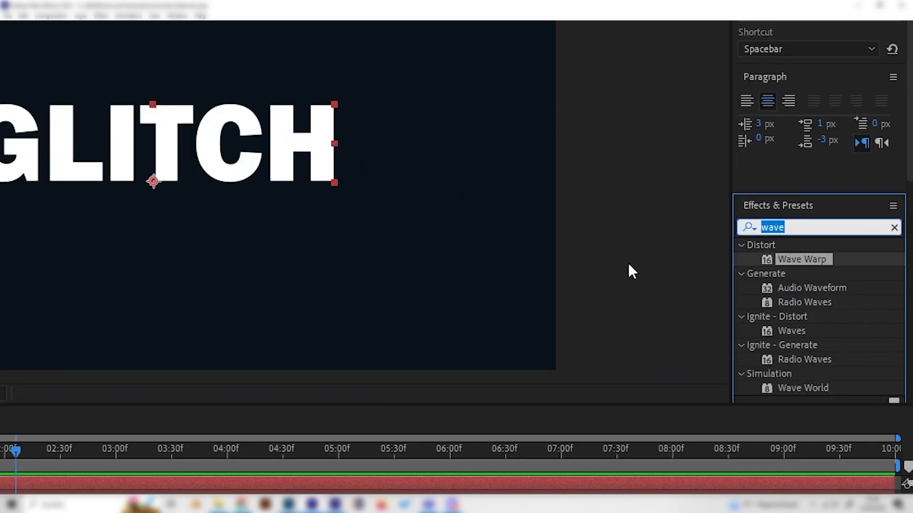
key(BackSpace)
text(wave)
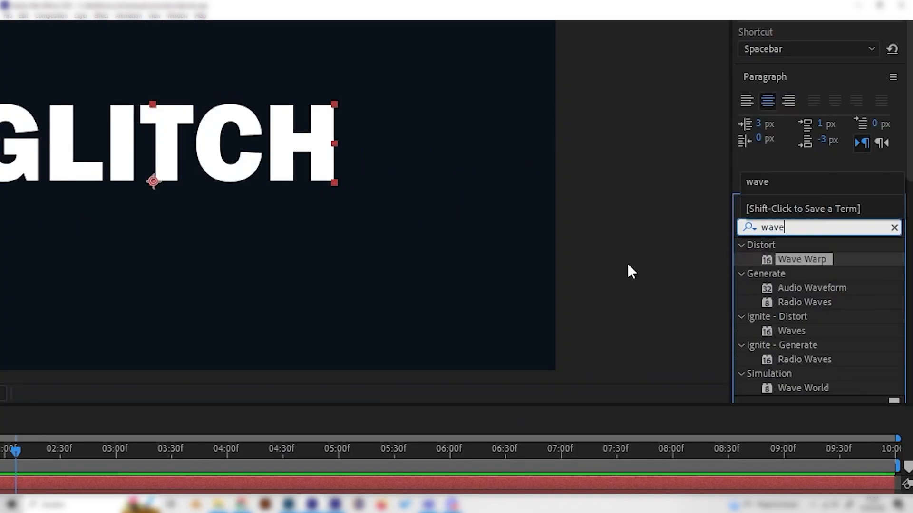
click(807, 260)
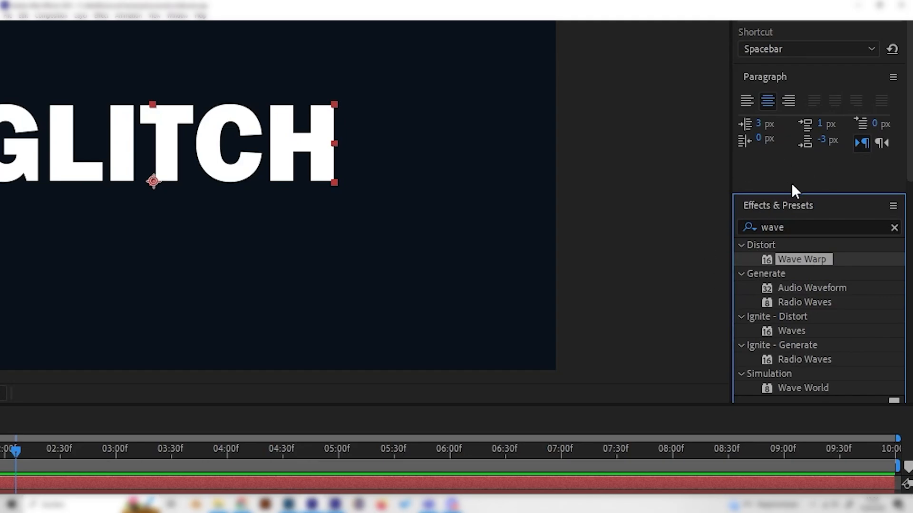
drag(771, 261, 96, 387)
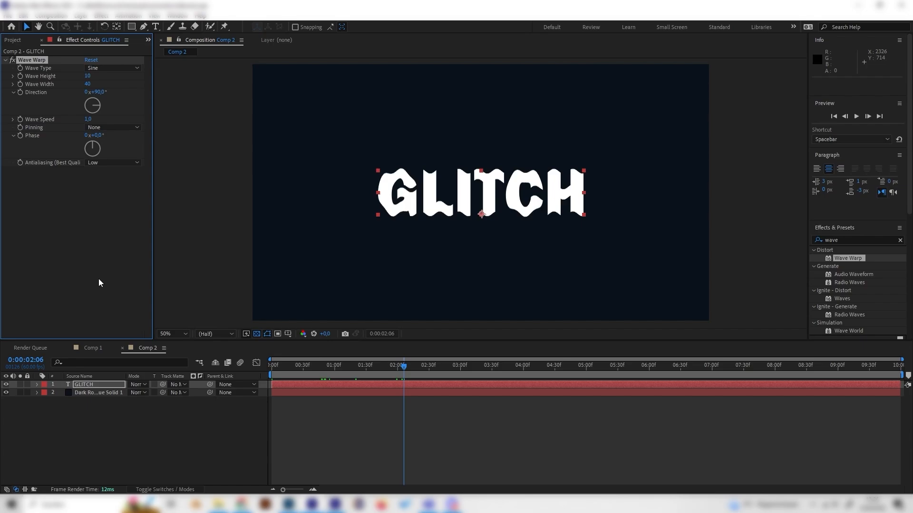
click(391, 375)
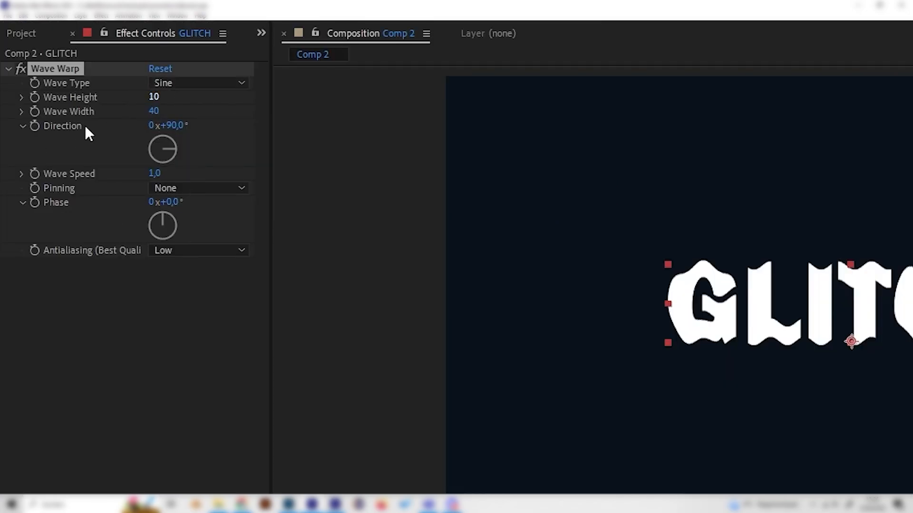
- Set the Wave Warp's wave type to Noise and its wave width to 1
click(171, 82)
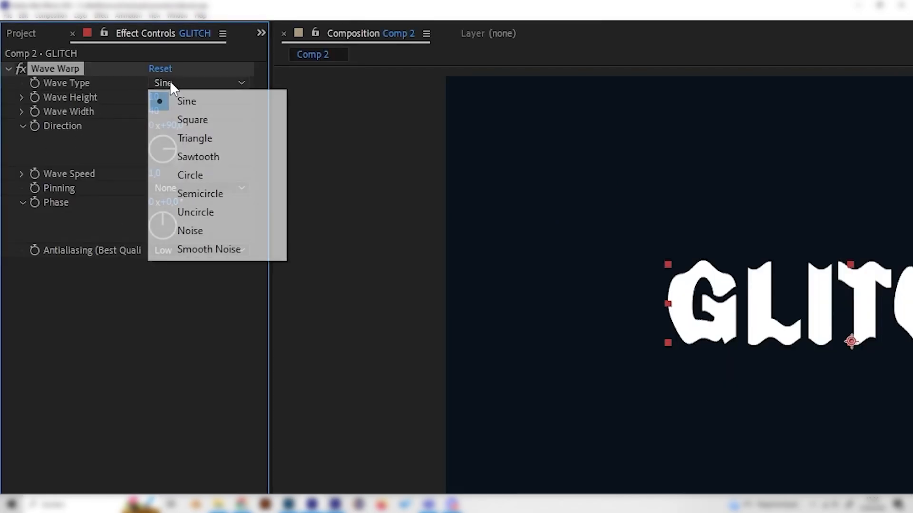
click(220, 230)
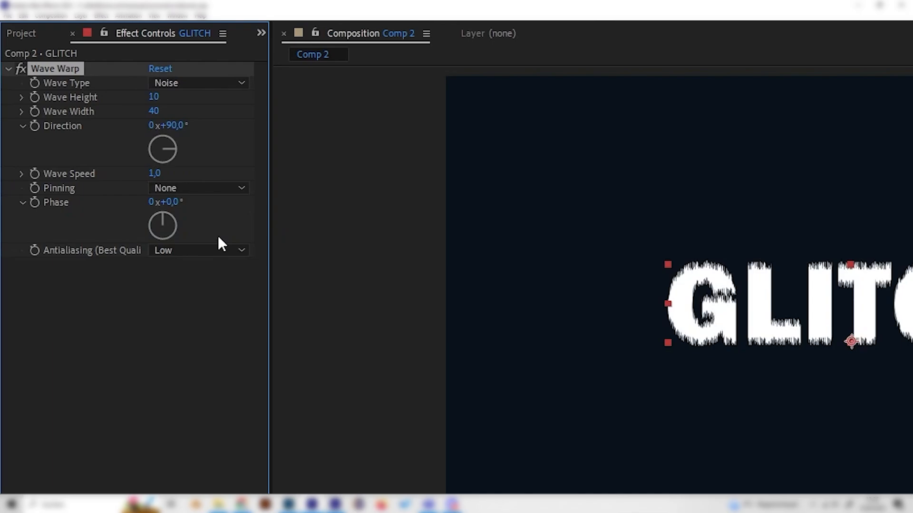
click(156, 112)
text(1)
click(184, 288)
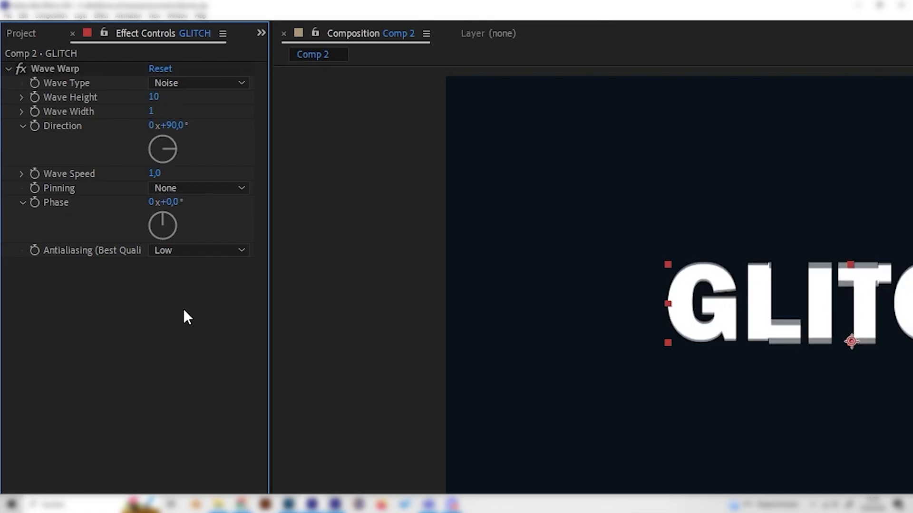
- Set the Wave Warp's wave speed to 0,1 and scrub through Comp 2 to 0:00:03:02
click(156, 174)
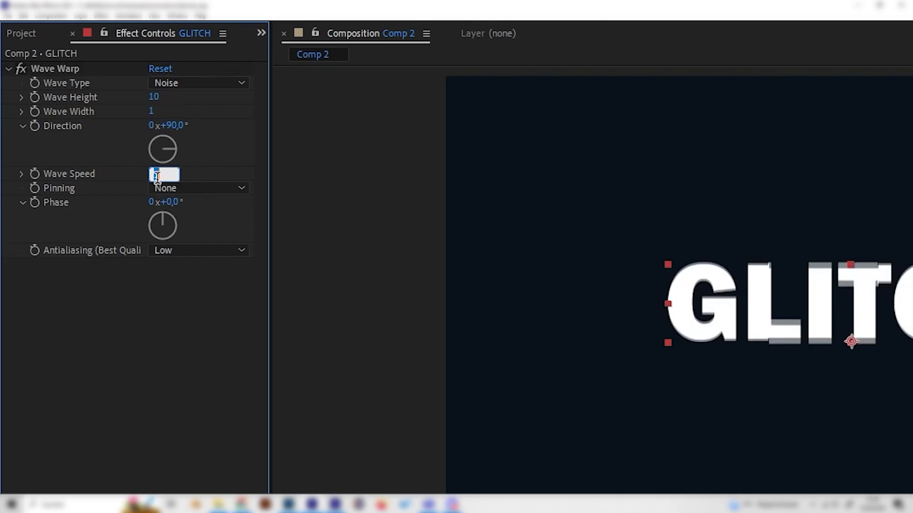
text(0,)
key(Return)
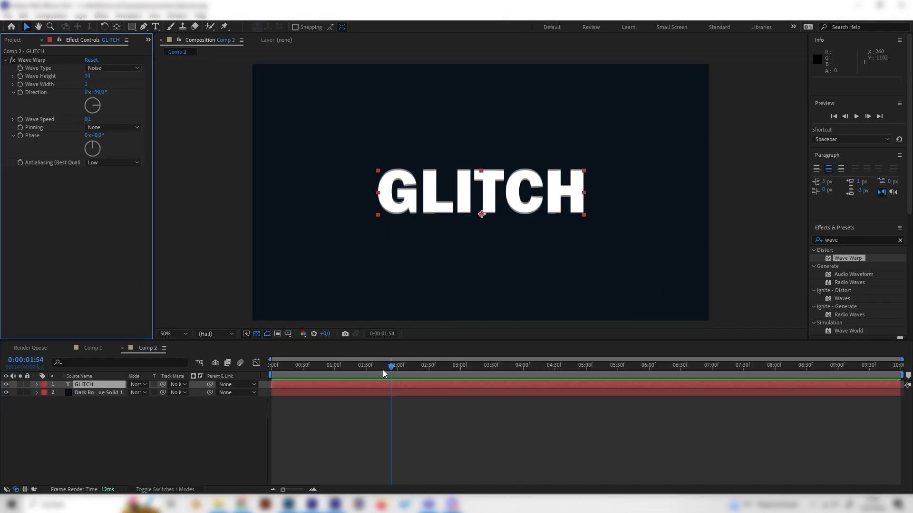
drag(358, 368, 462, 368)
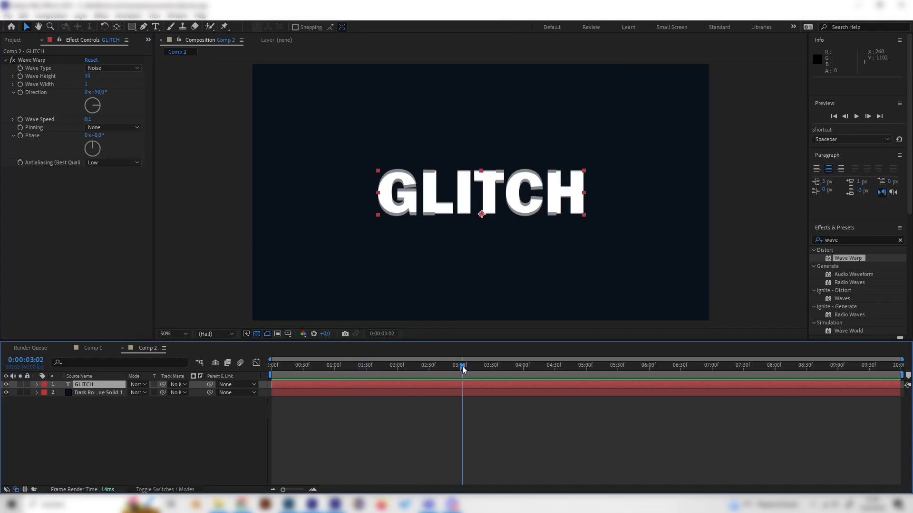
drag(369, 361, 463, 367)
- Compare the reference glitch text at 0:00:01:09 in Comp 1 with Comp 2 at 0:00:01:26
click(104, 348)
click(344, 367)
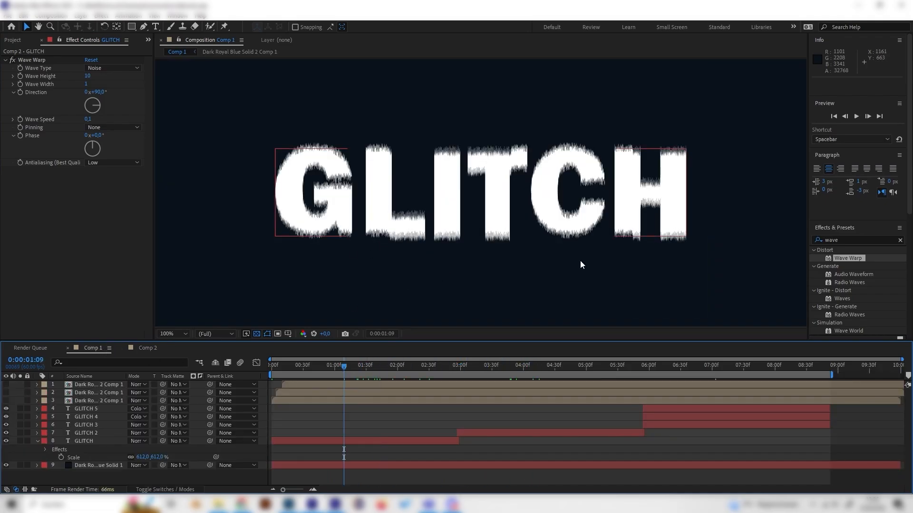
click(147, 348)
click(362, 366)
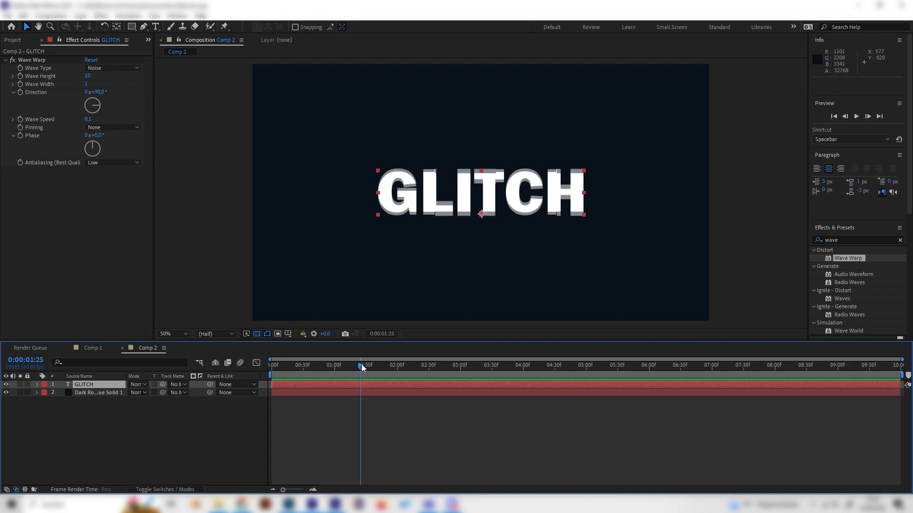
drag(361, 365, 363, 366)
- Add a second Wave Warp to the GLITCH layer with wave type Noise and wave height 5
drag(850, 262, 130, 249)
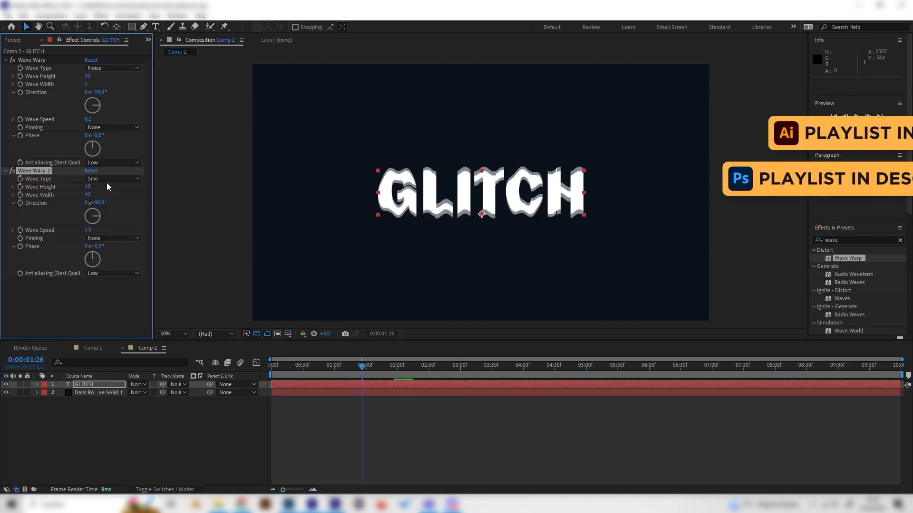
click(103, 181)
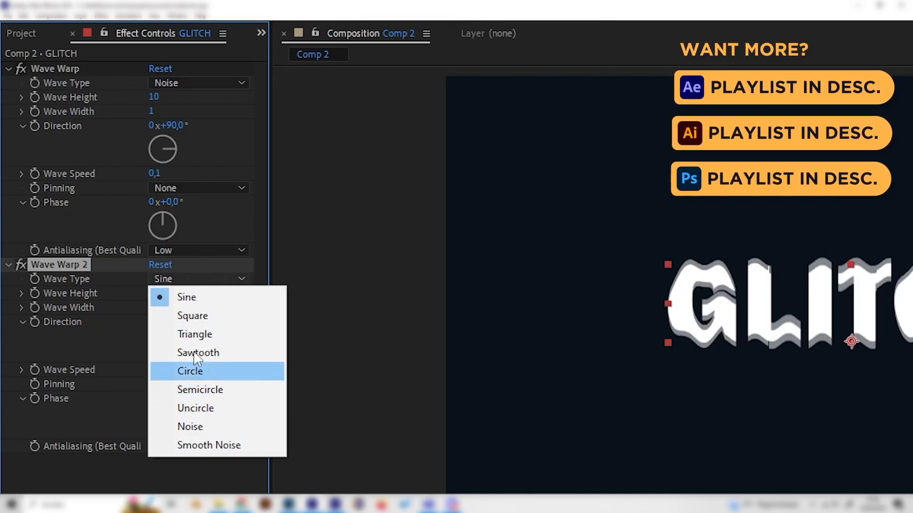
click(215, 418)
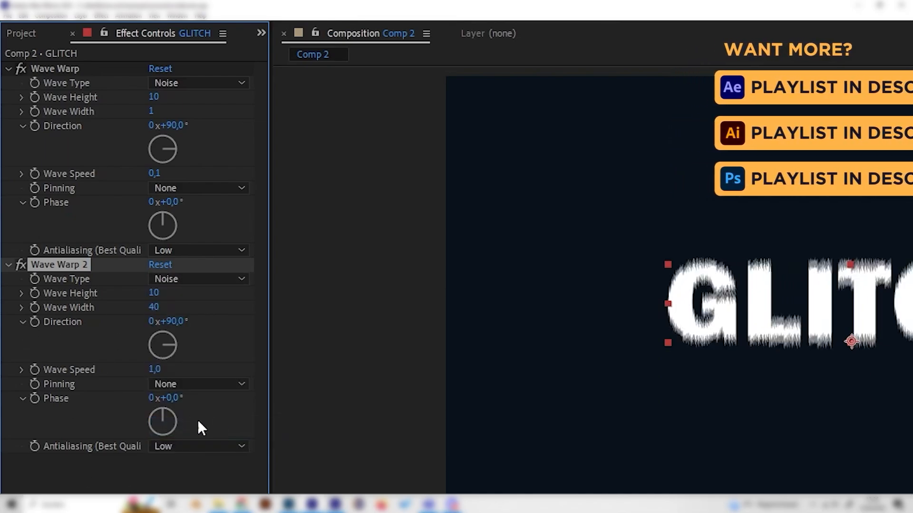
click(156, 293)
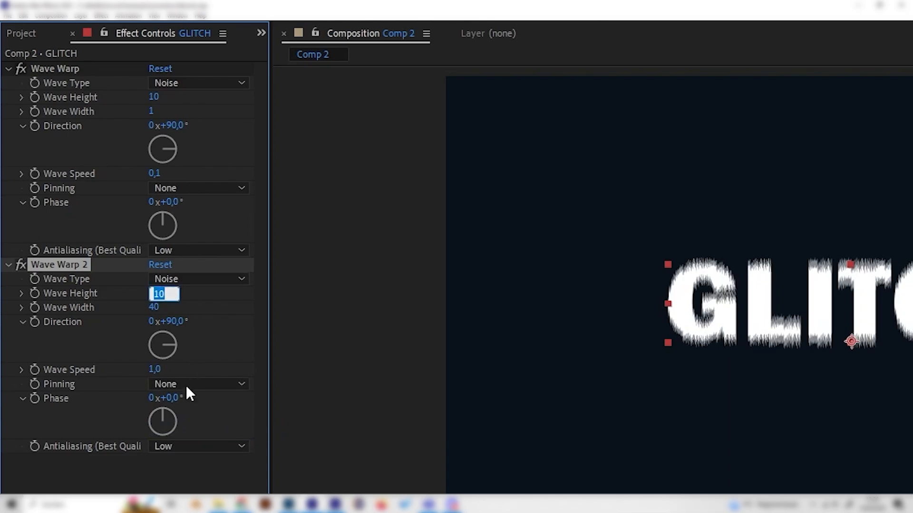
text(5)
key(Return)
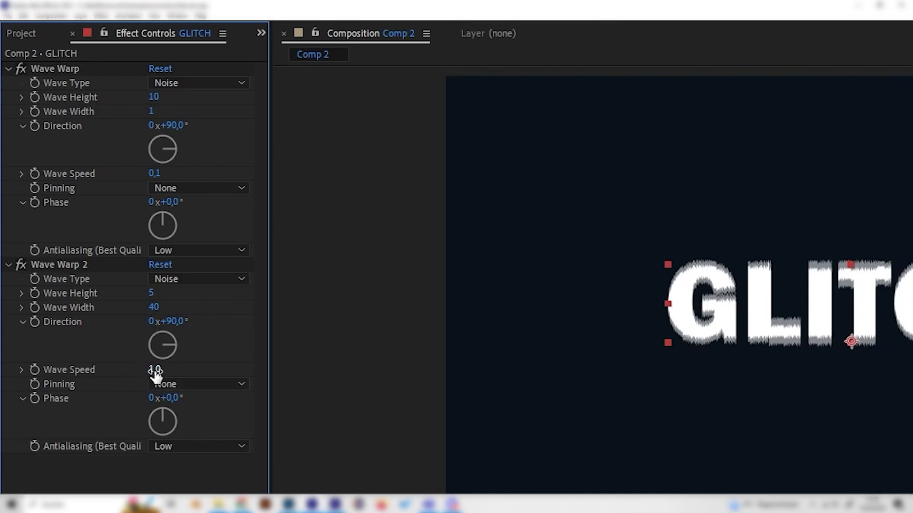
- Play back Comp 2 to preview the doubly warped text, at 50% and at 100% magnification
key(space)
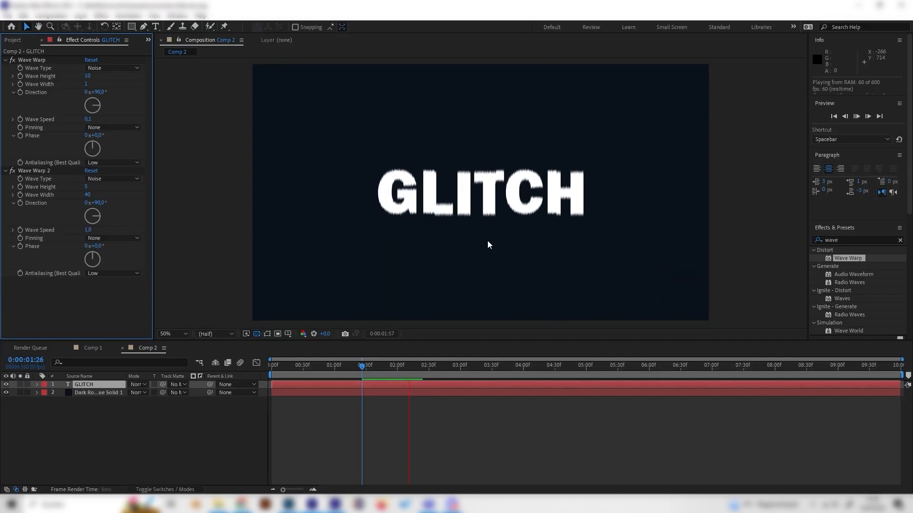
key(space)
scroll(457, 208, up, 1)
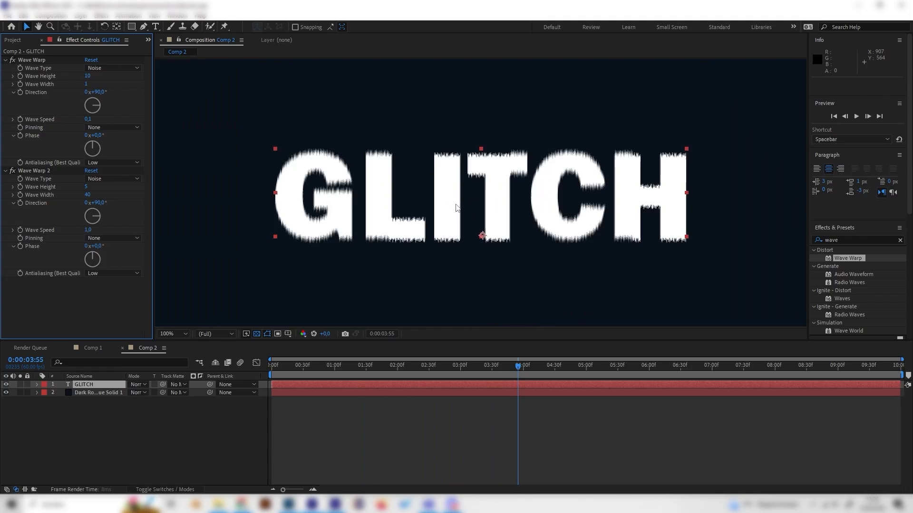
key(space)
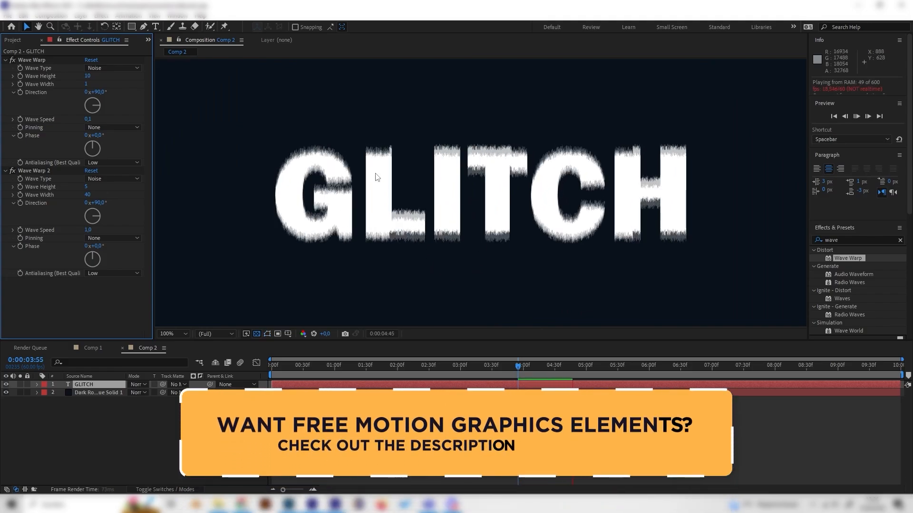
key(space)
scroll(373, 178, down, 1)
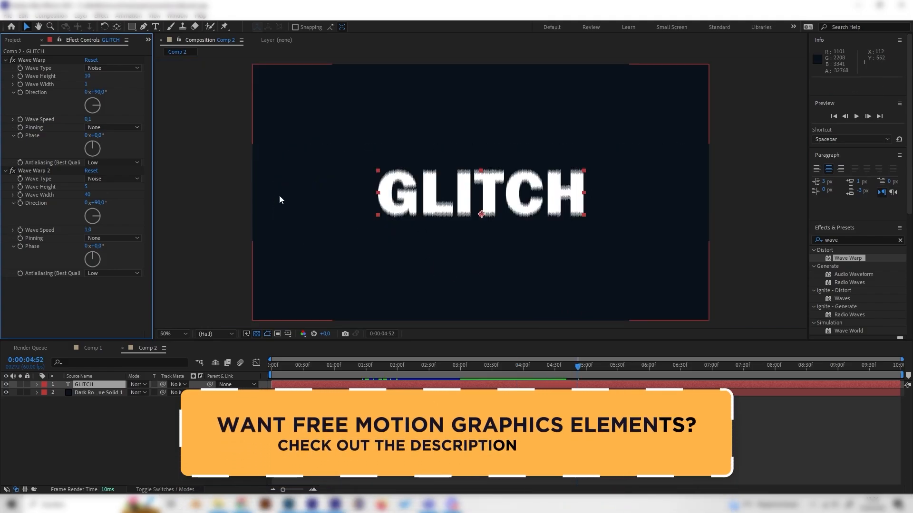
- Turn the Wave Warp effects off and on while scrubbing Comp 2 to compare their contributions
click(12, 170)
click(32, 60)
click(379, 372)
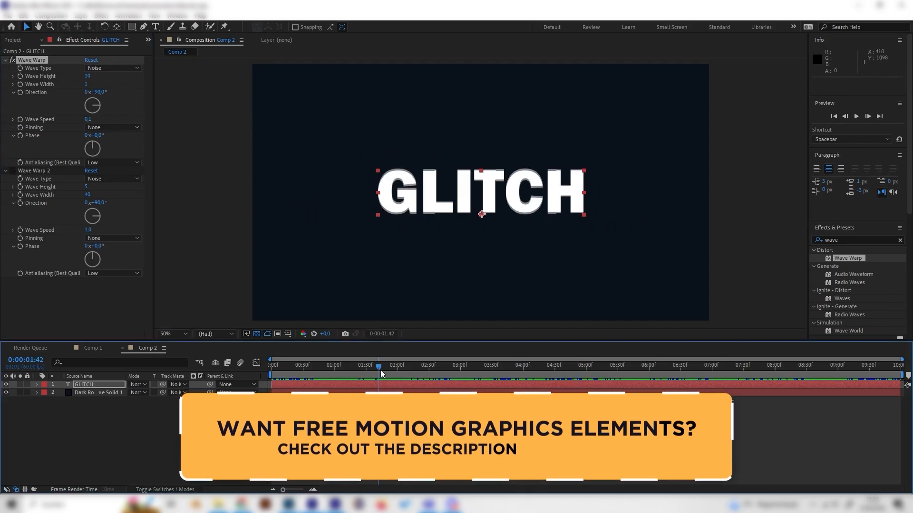
drag(381, 374, 395, 374)
click(13, 171)
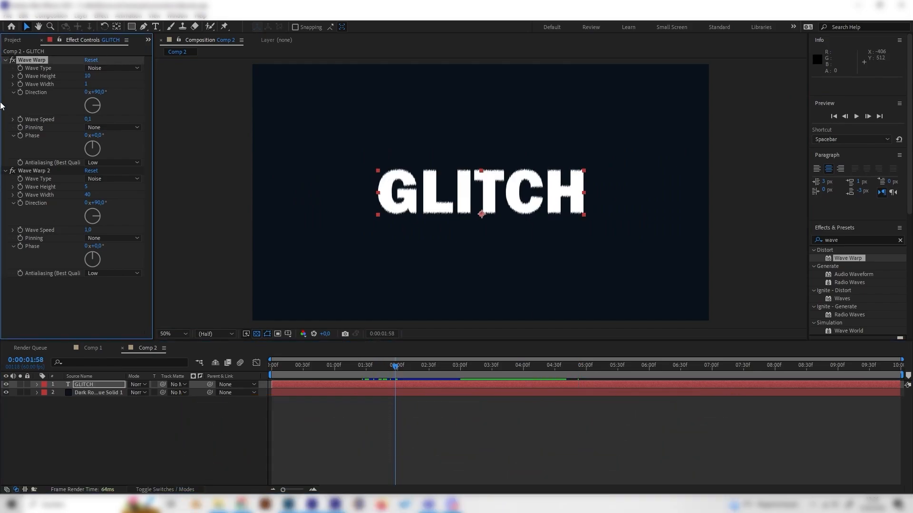
click(12, 61)
mouse_move(397, 367)
mouse_down()
mouse_move(526, 366)
mouse_move(451, 366)
mouse_up()
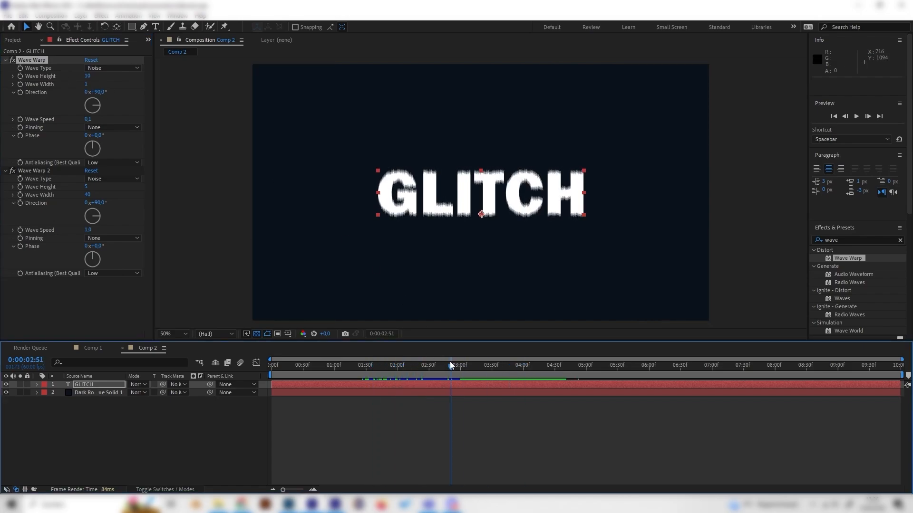
- Scrub through the finished glitch text in Comp 1 and return to Comp 2
click(98, 351)
drag(481, 367, 550, 388)
click(160, 349)
- Delete both Wave Warp effects from the GLITCH layer in Comp 2
click(76, 217)
click(42, 171)
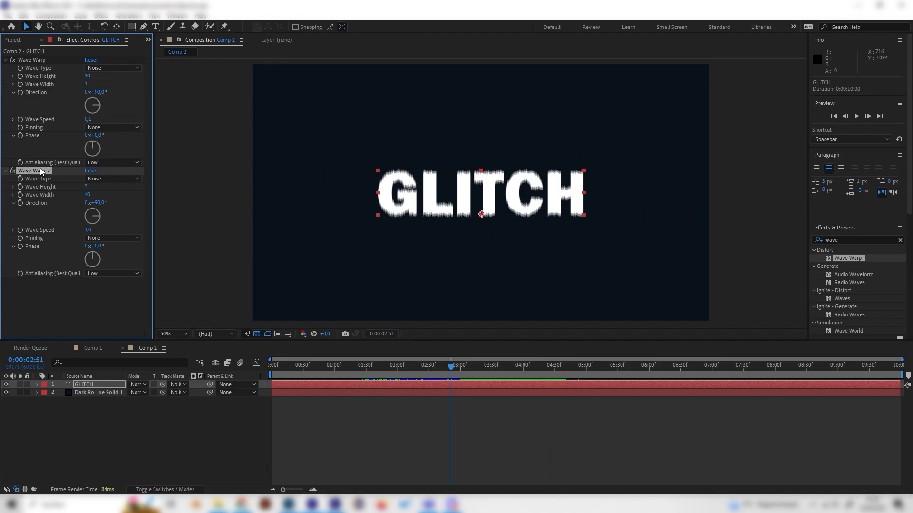
key(Return)
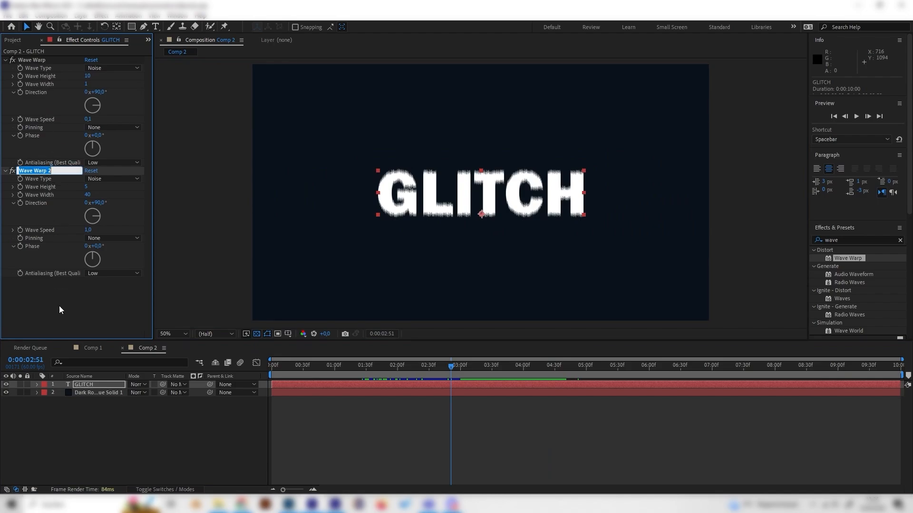
key(Return)
key(Delete)
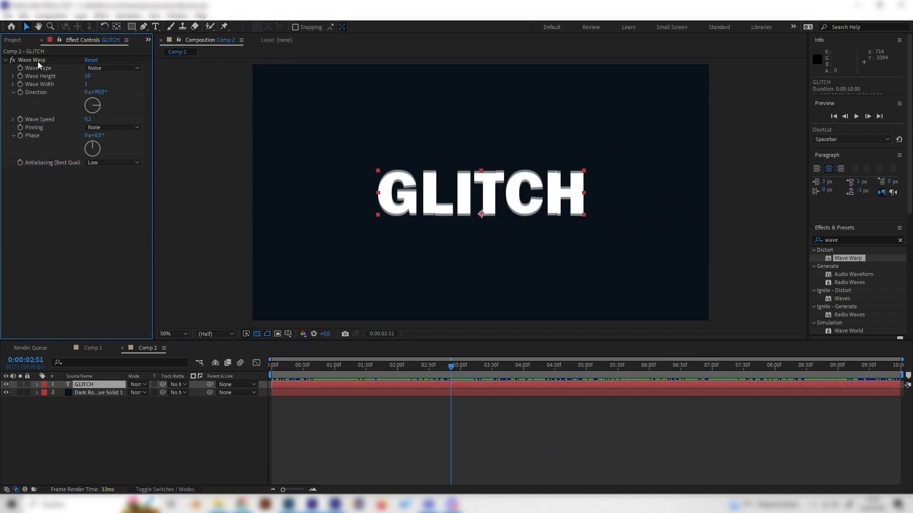
click(38, 61)
key(Delete)
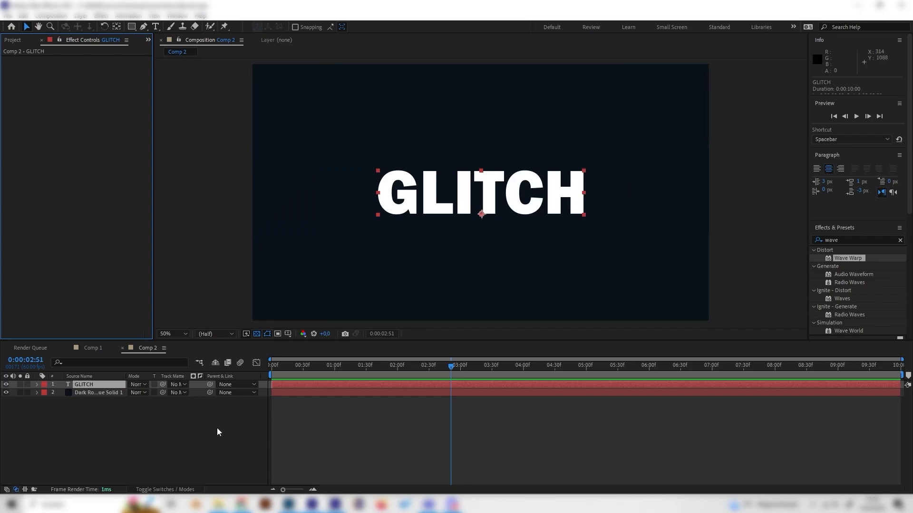
- Create a new solid layer above the GLITCH text in Comp 2
right_click(219, 431)
mouse_move(230, 315)
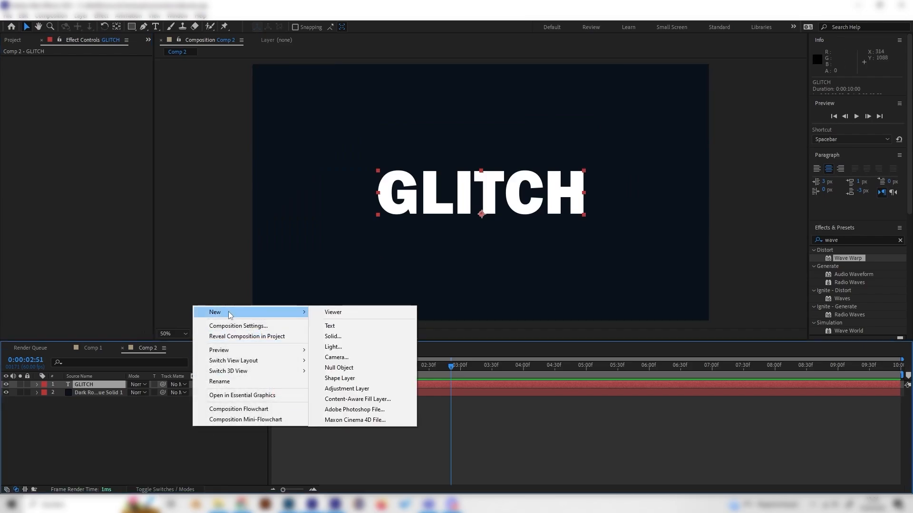
click(385, 337)
click(146, 194)
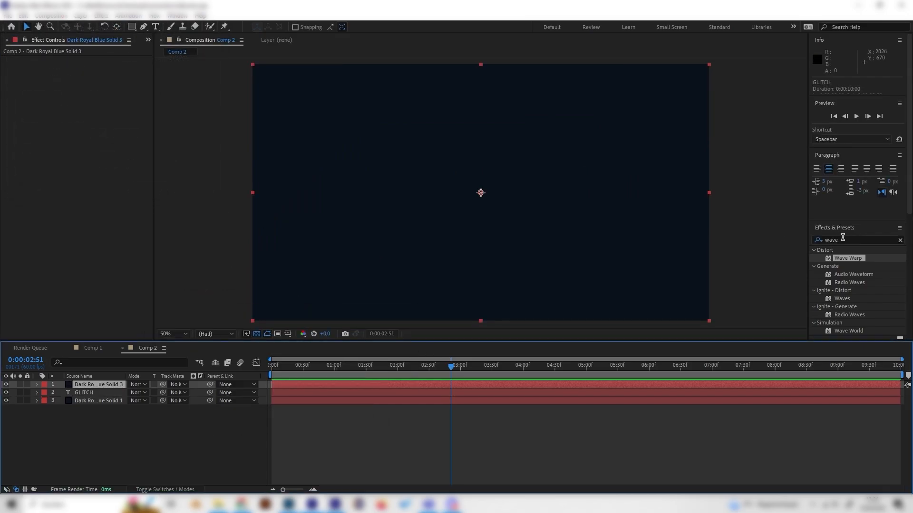
- Search the effects for "fractal" and apply the Noise & Grain Fractal Noise effect to the new solid
click(814, 241)
key(BackSpace)
text(f)
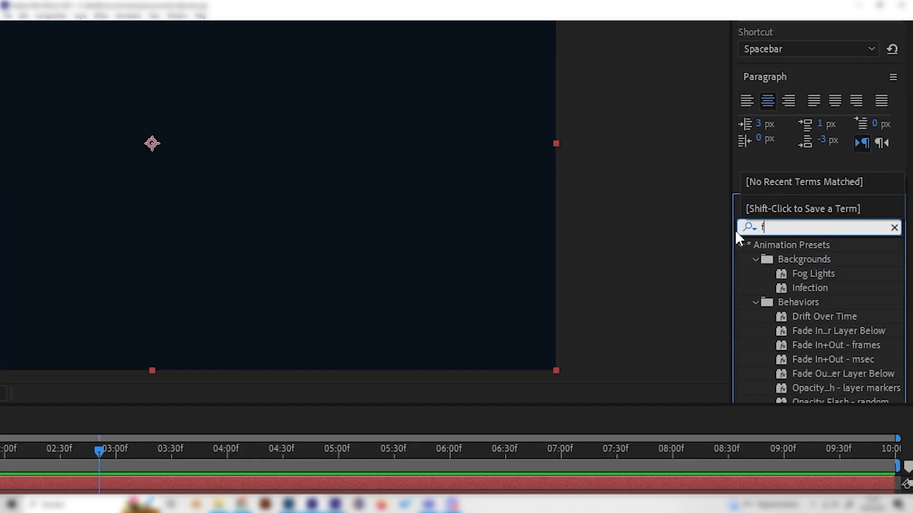
text(ractal)
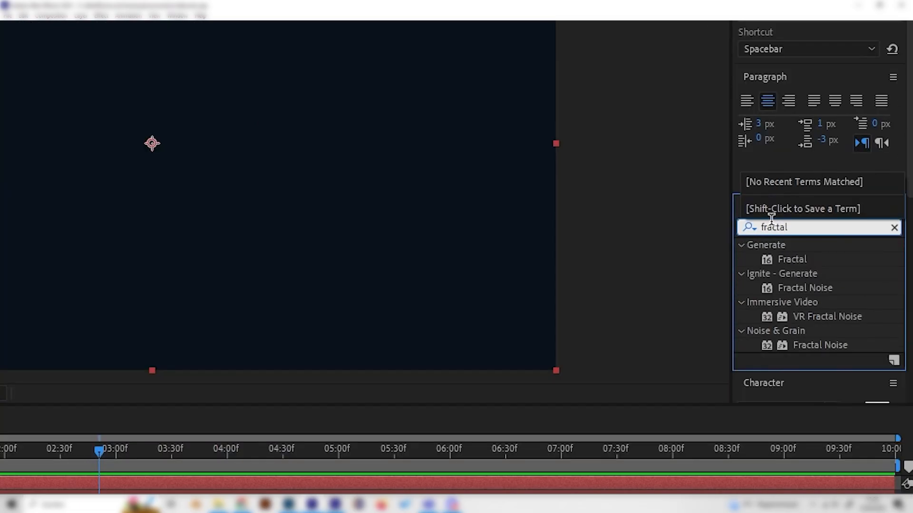
scroll(821, 333, down, 1)
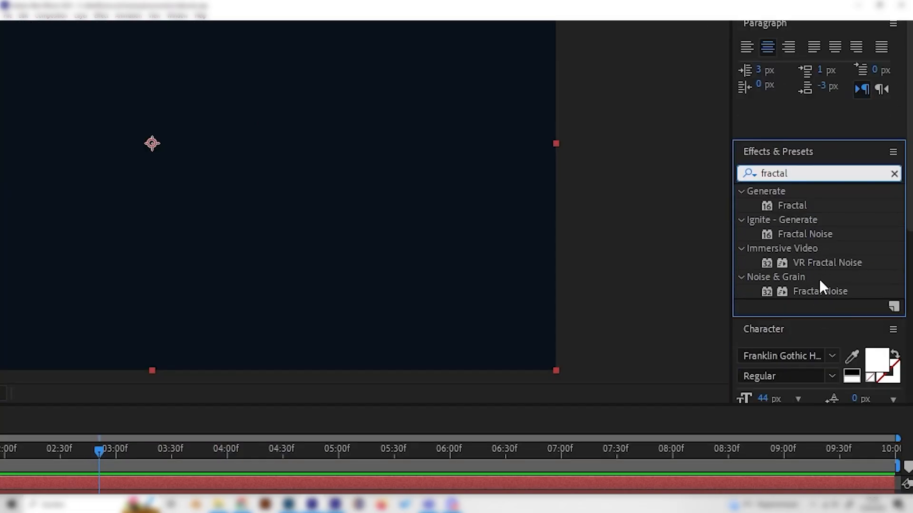
double_click(821, 291)
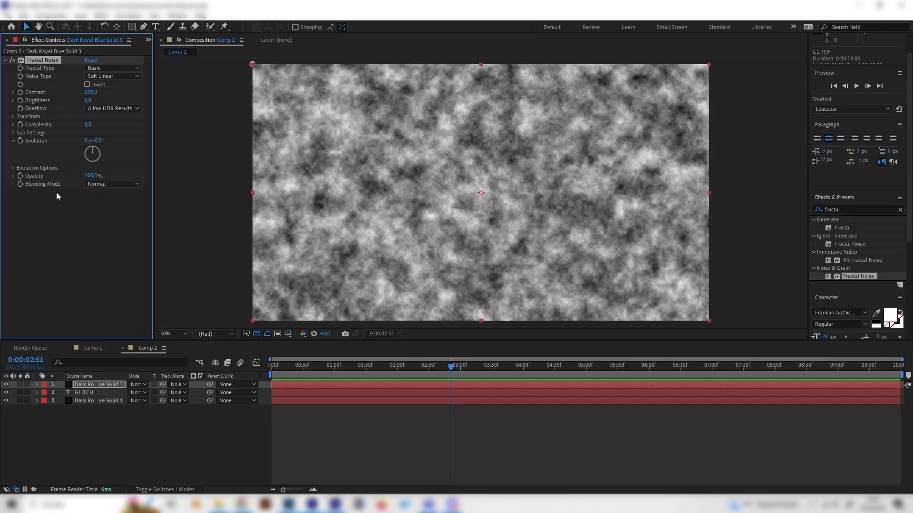
- Look at the layer stack in Comp 1 and return to Comp 2
click(101, 352)
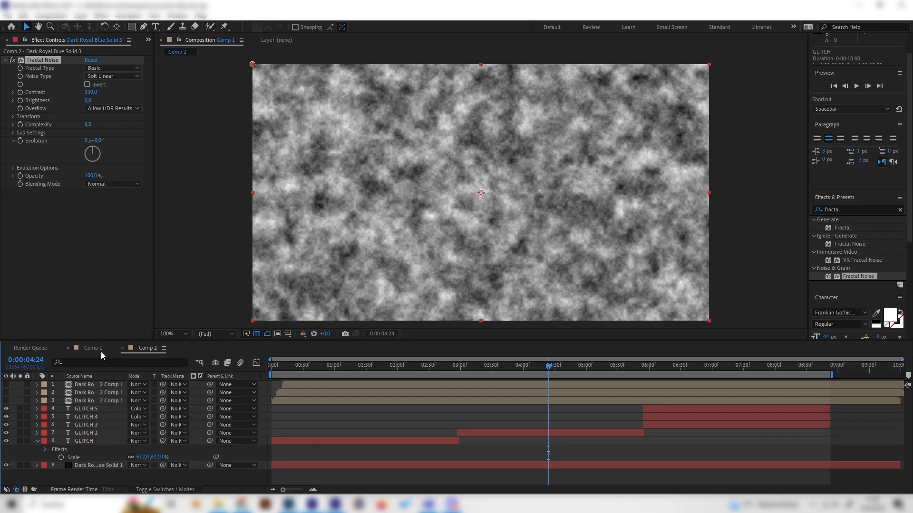
click(145, 348)
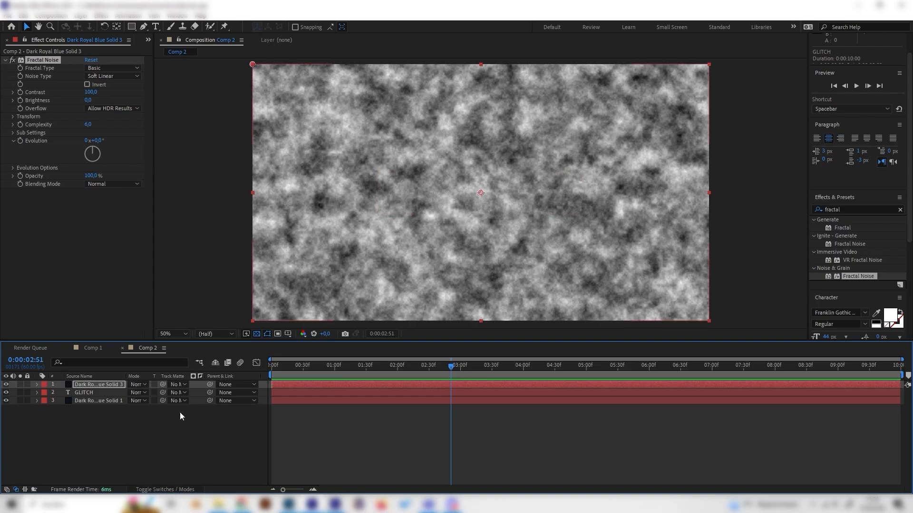
click(139, 414)
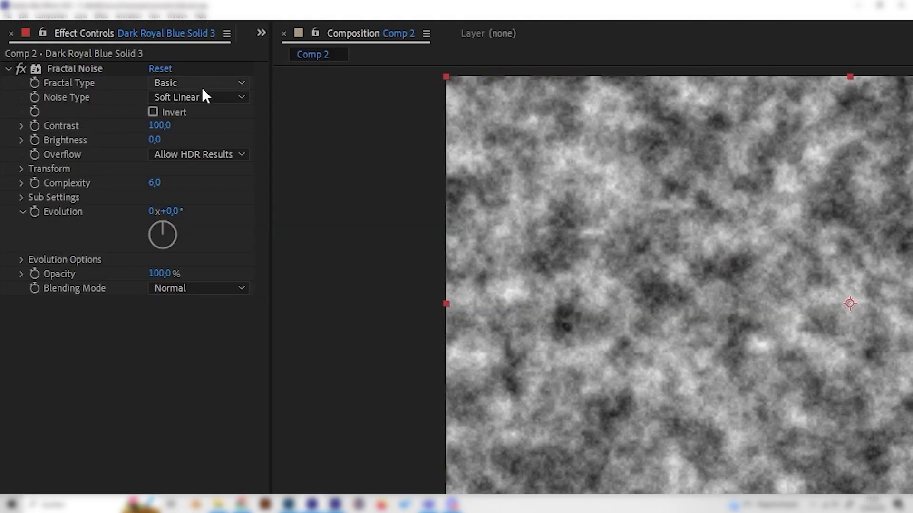
- Set the Fractal Noise noise type to Block and its complexity to 3
click(226, 99)
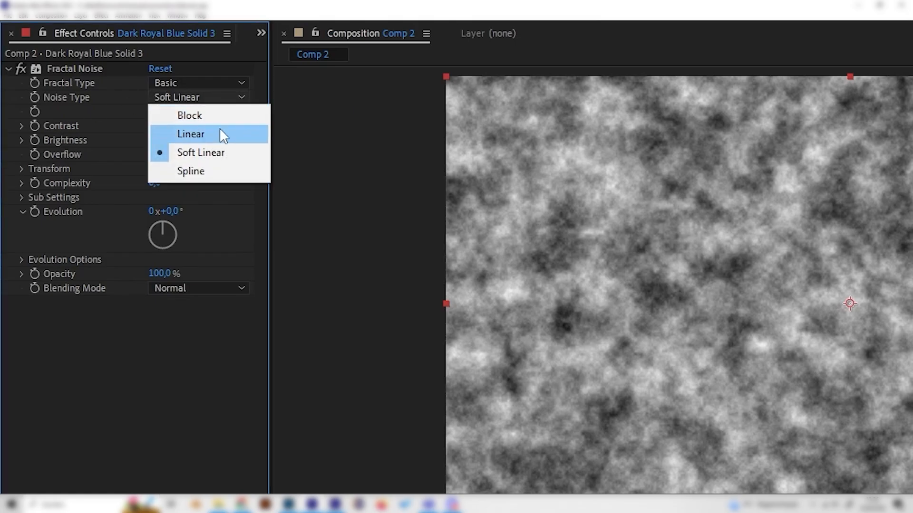
click(207, 117)
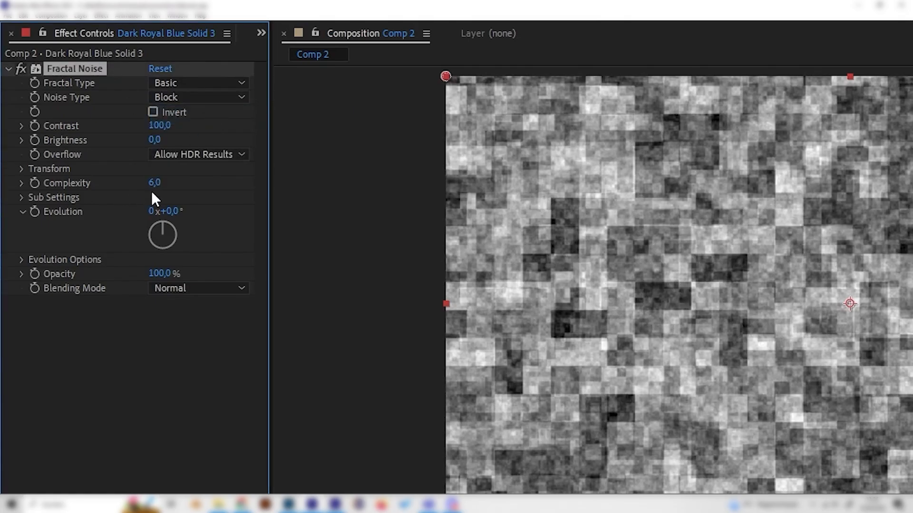
click(154, 184)
click(136, 362)
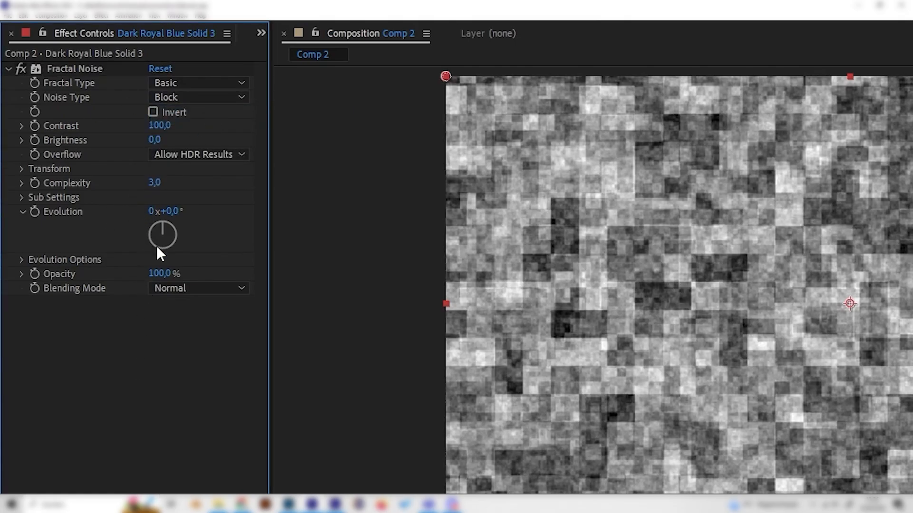
- Try a Fractal Noise contrast of 500 and settle on 400
click(160, 126)
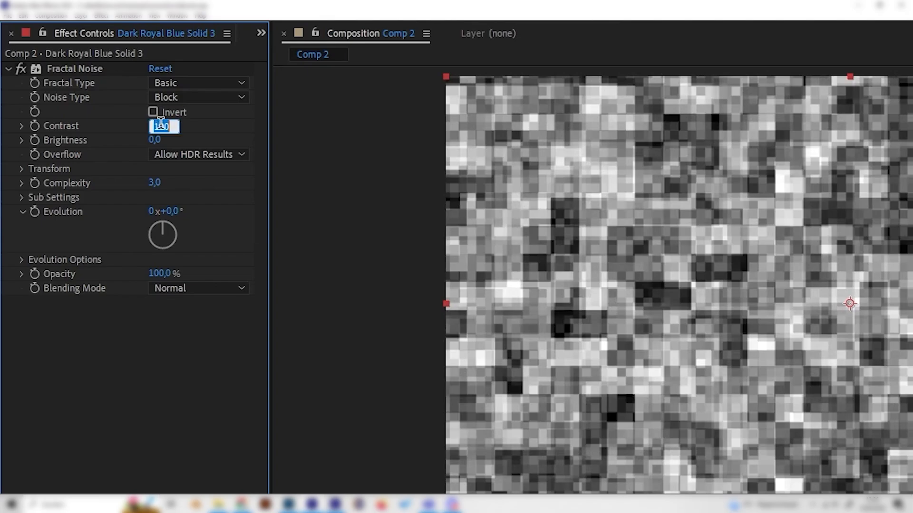
text(500)
key(Return)
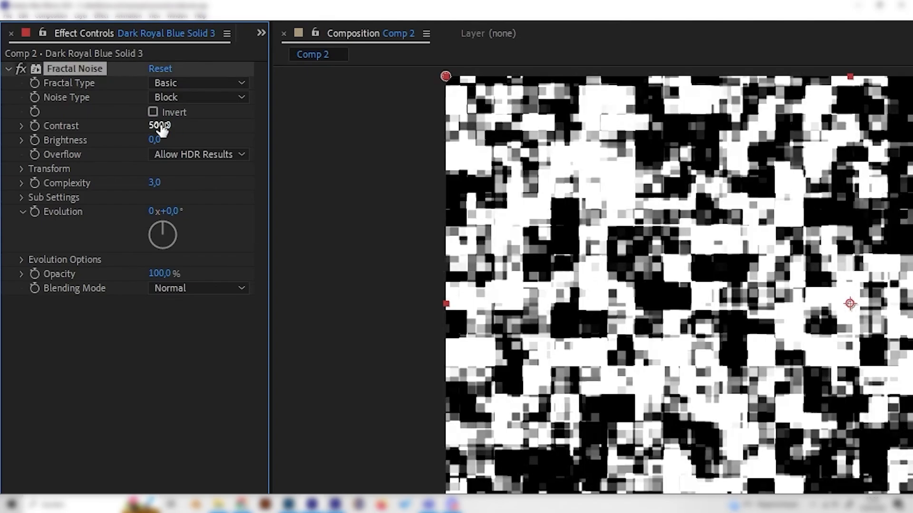
click(160, 126)
text(400)
key(Return)
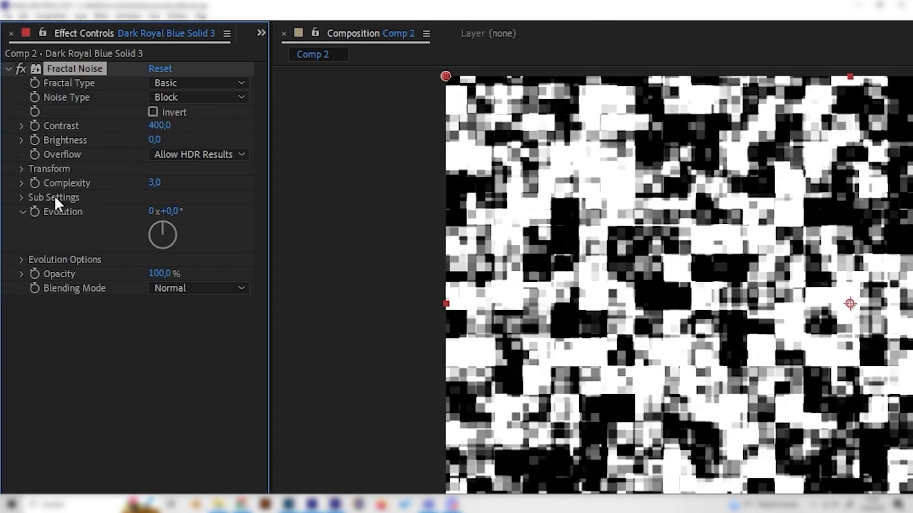
- Turn off Uniform Scaling in the Fractal Noise transform settings and expand the Scale Width and Scale Height properties
click(21, 169)
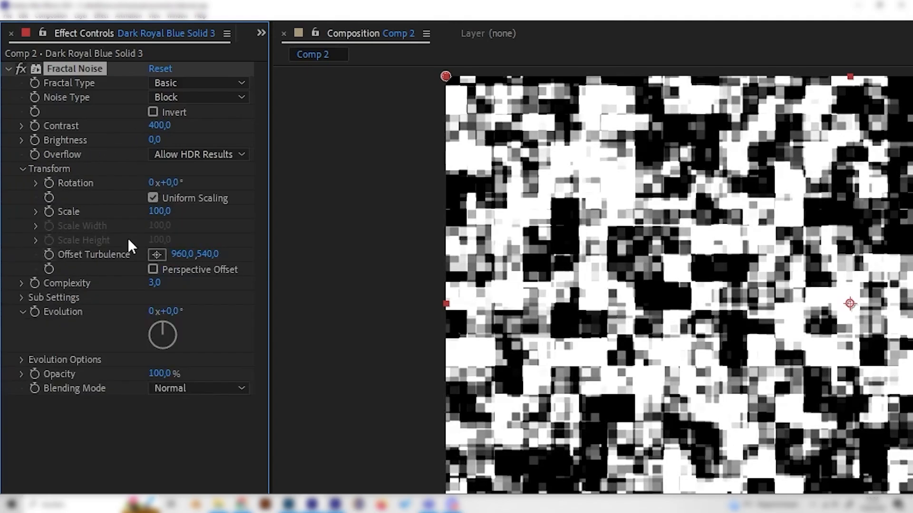
click(152, 196)
right_click(76, 263)
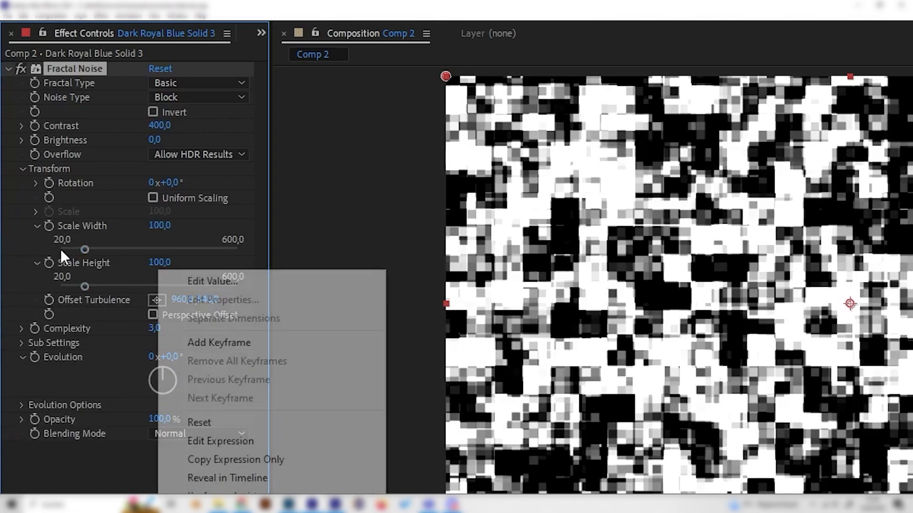
click(80, 259)
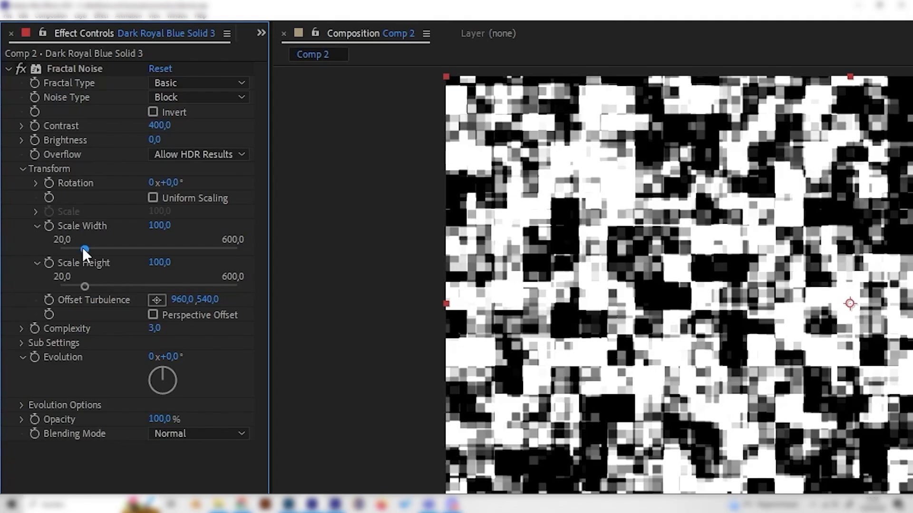
- Stretch the noise horizontally by raising Scale Width through 600 and 800 to 900
drag(83, 249, 252, 246)
click(159, 226)
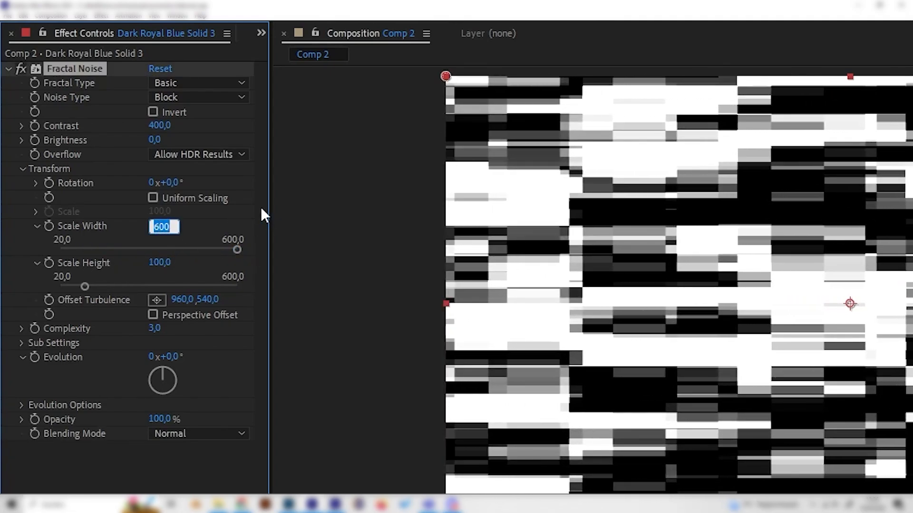
text(800)
key(Return)
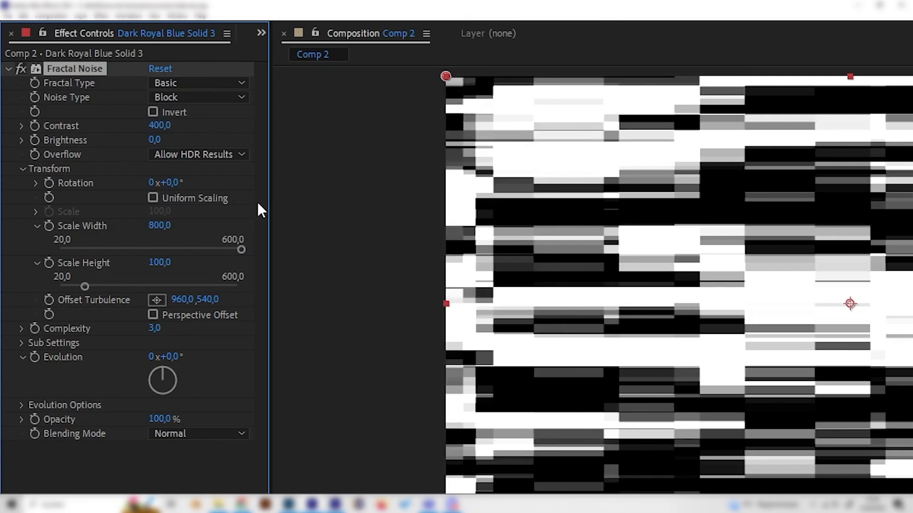
click(162, 225)
text(900)
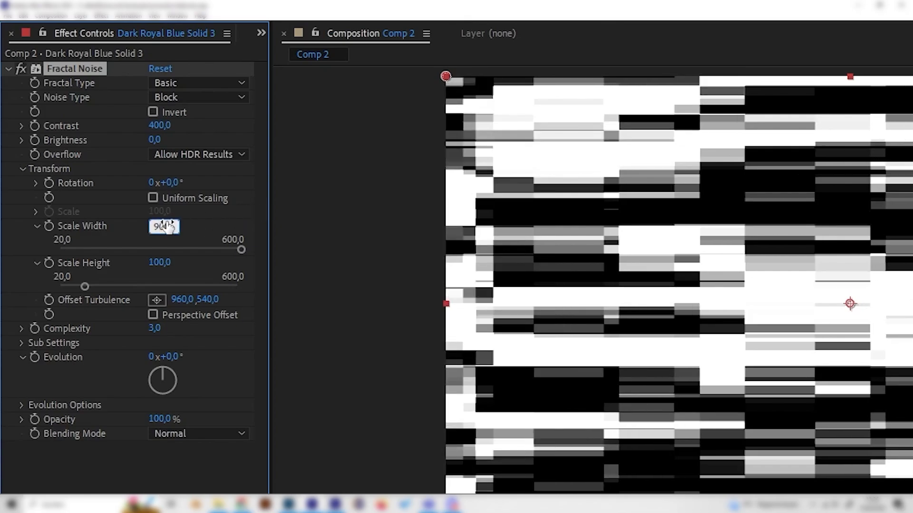
key(Return)
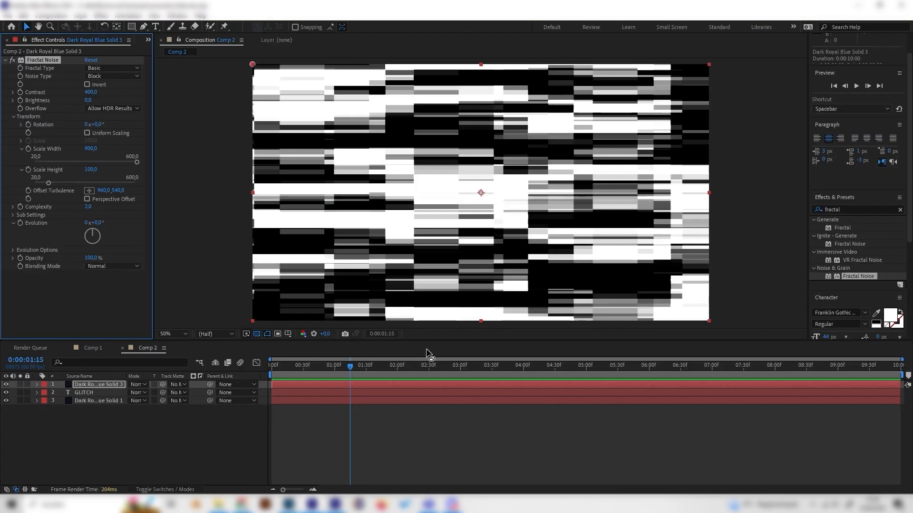
- Animate the noise Evolution from 0 at the start of Comp 2 to 50 revolutions at 0:00:09:59, and scrub through the animation
drag(470, 376, 427, 376)
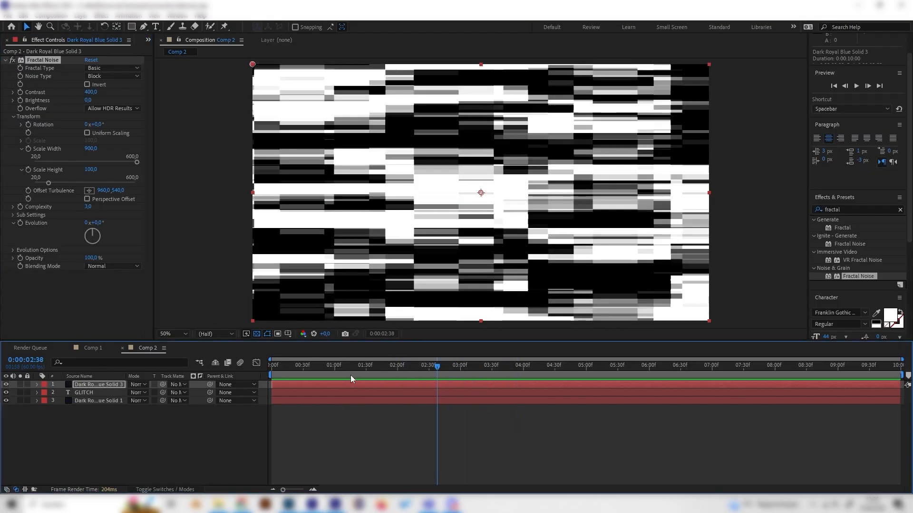
drag(358, 361, 255, 369)
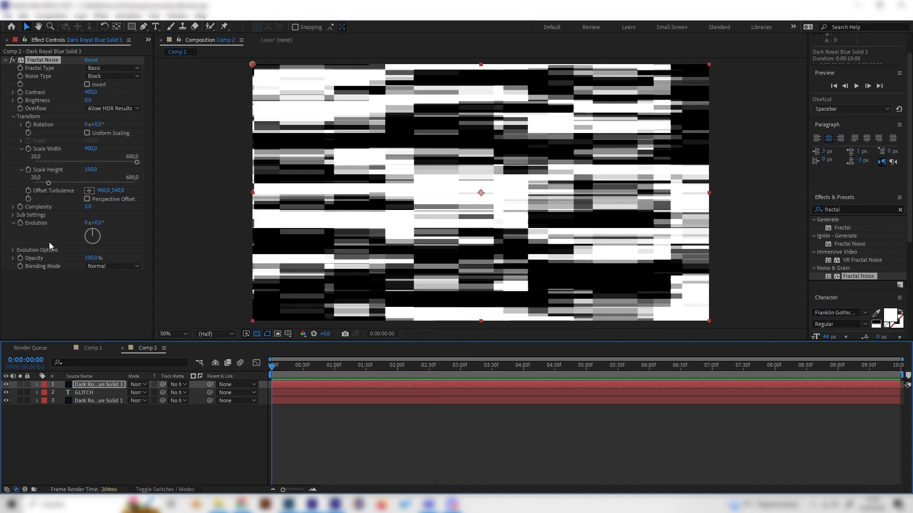
click(82, 295)
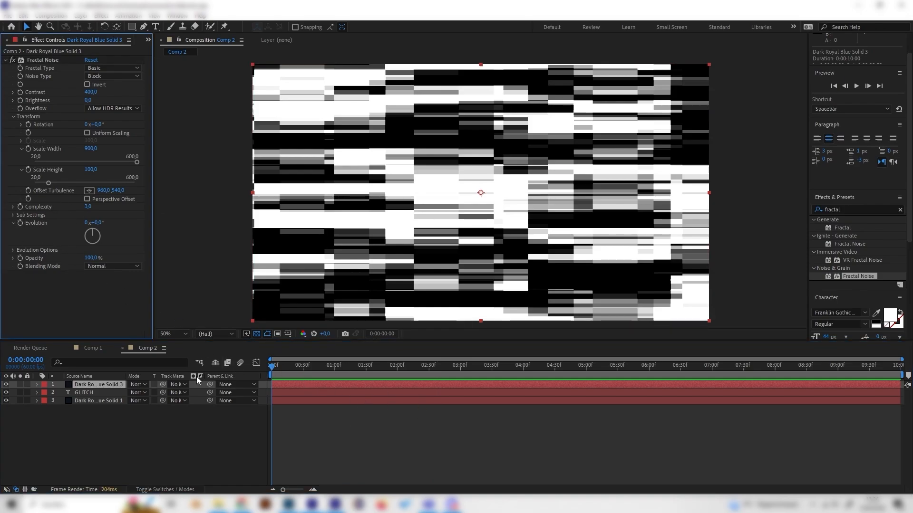
click(20, 223)
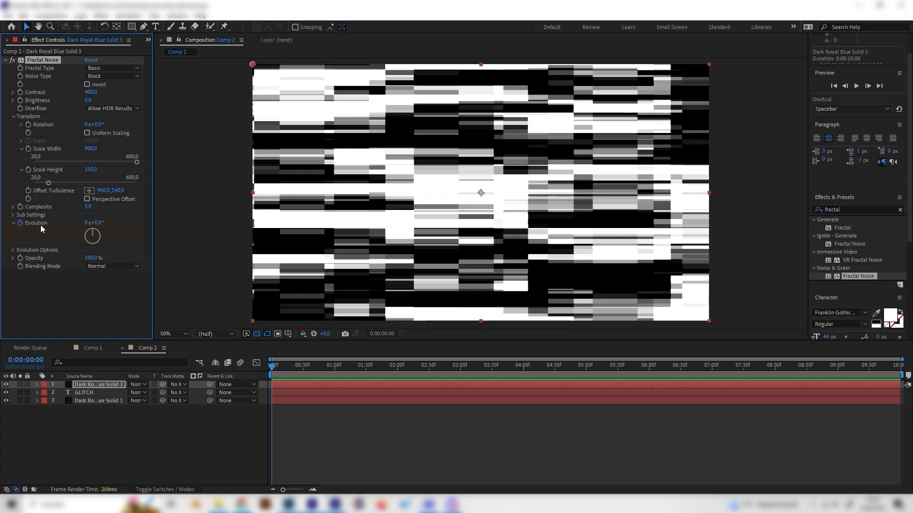
drag(427, 363, 899, 365)
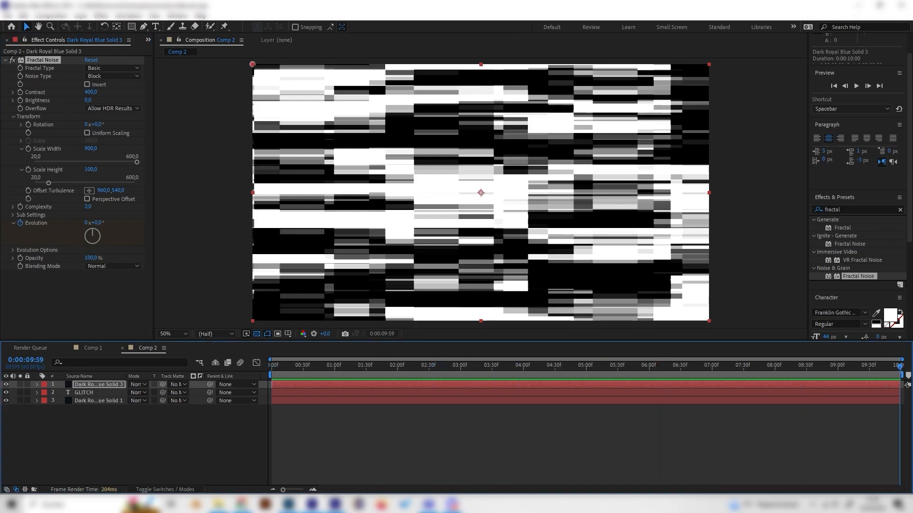
click(86, 223)
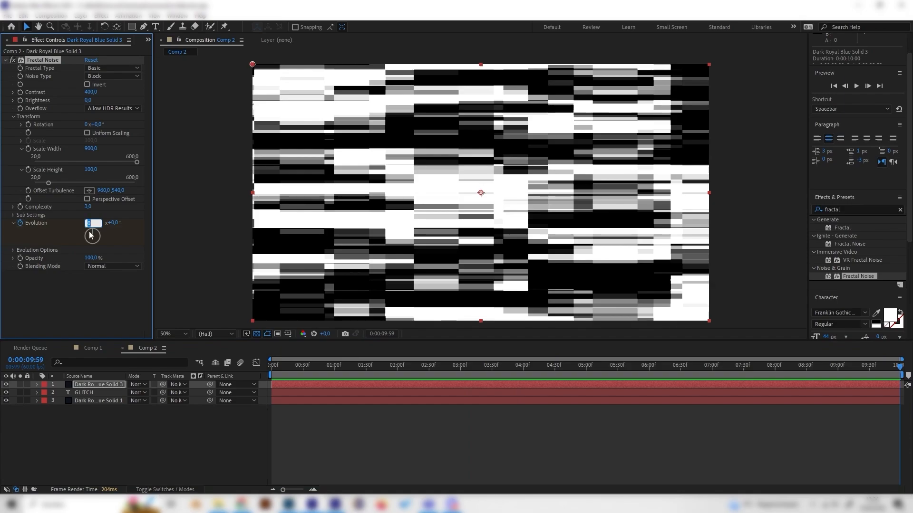
key(Return)
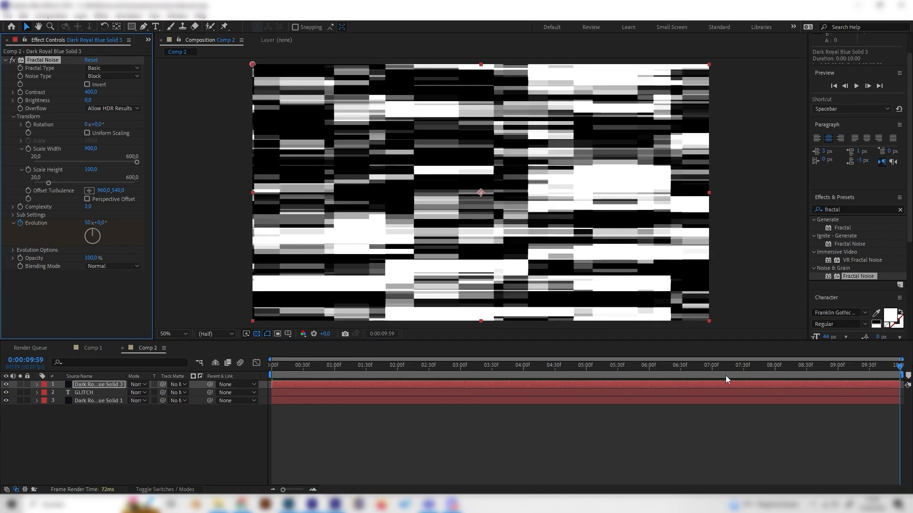
drag(321, 365, 548, 366)
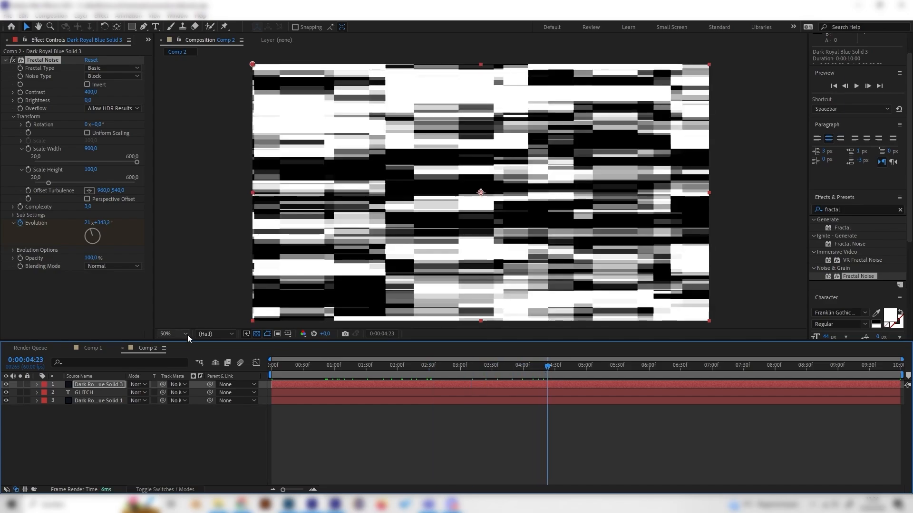
- Pre-compose the Fractal Noise solid with all attributes moved into the new composition, and hide the resulting layer
click(153, 415)
click(88, 386)
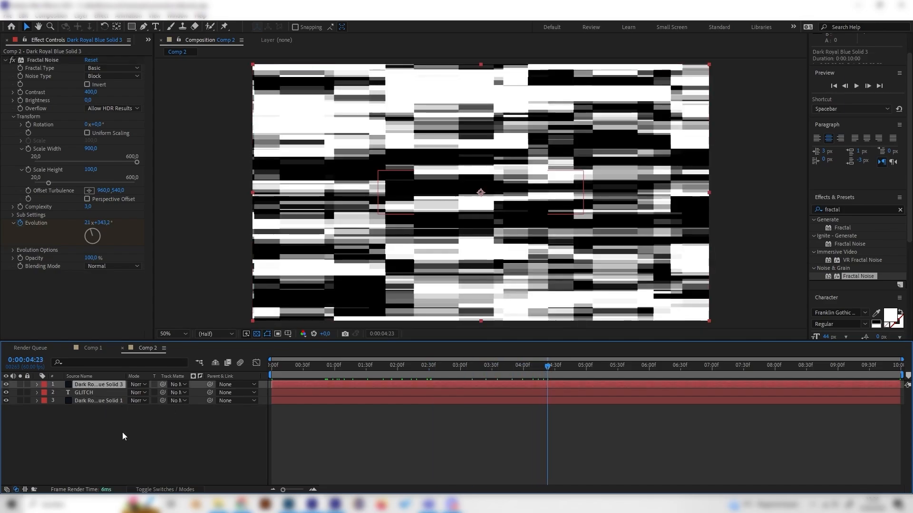
right_click(91, 384)
click(112, 449)
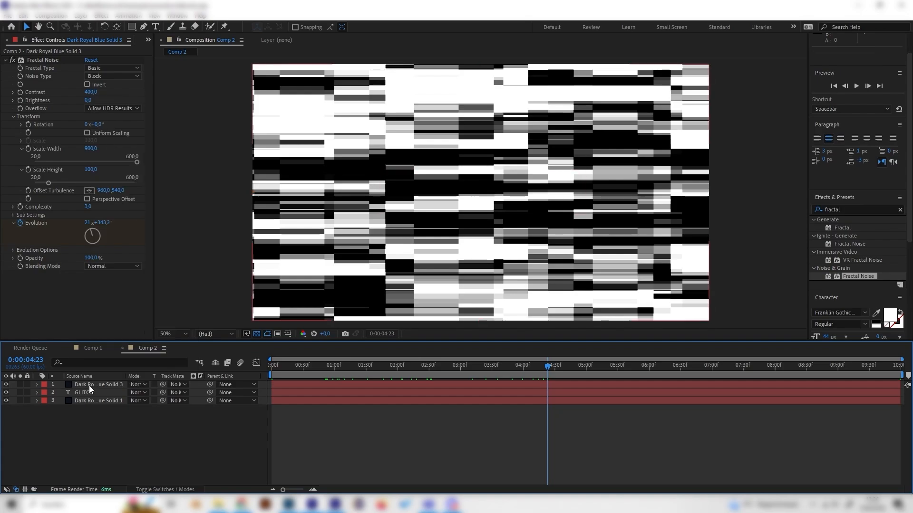
click(89, 386)
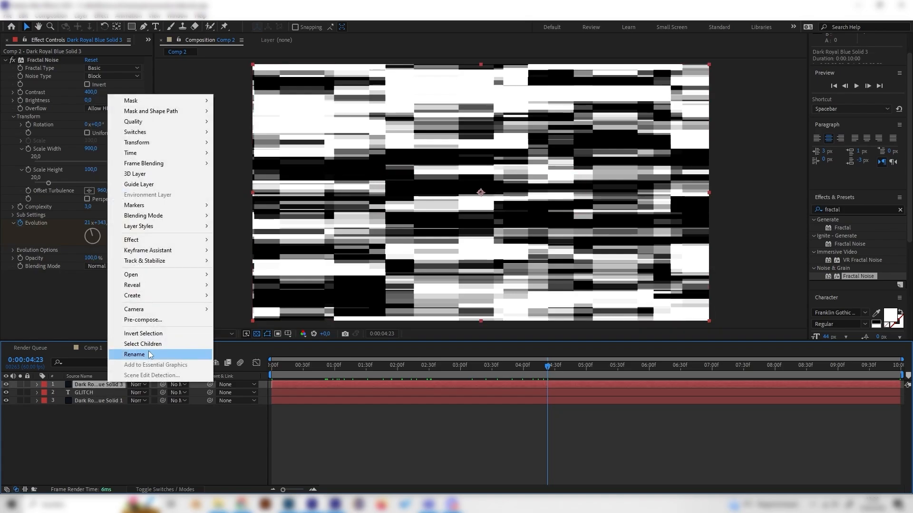
click(147, 320)
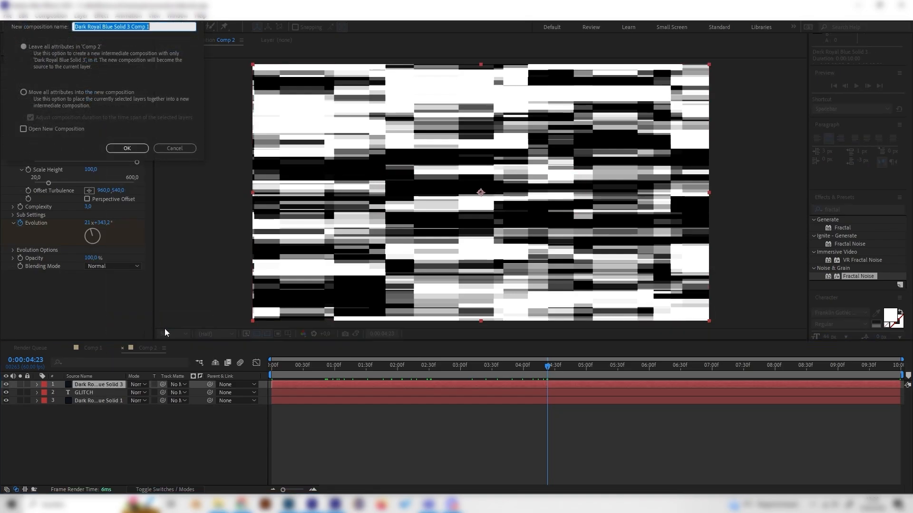
click(65, 90)
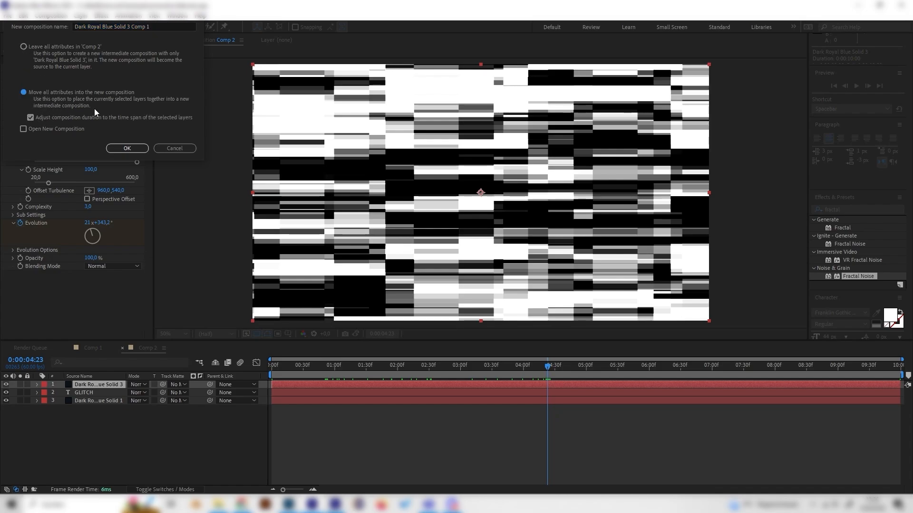
click(136, 148)
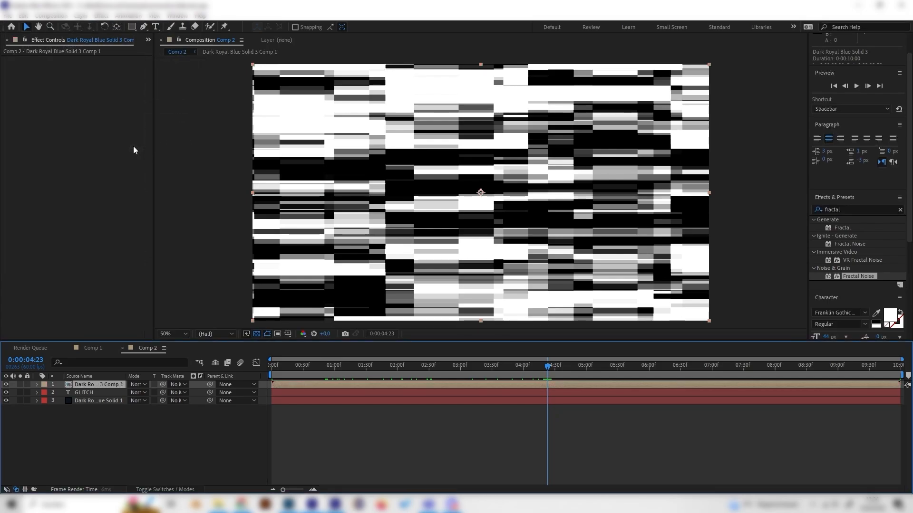
click(6, 385)
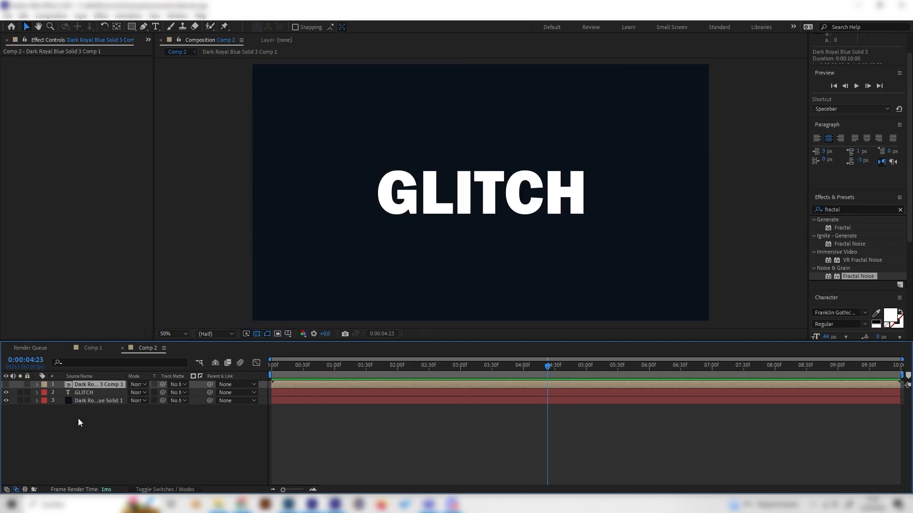
- Find the Displacement Map effect and apply it to the GLITCH text layer
click(92, 394)
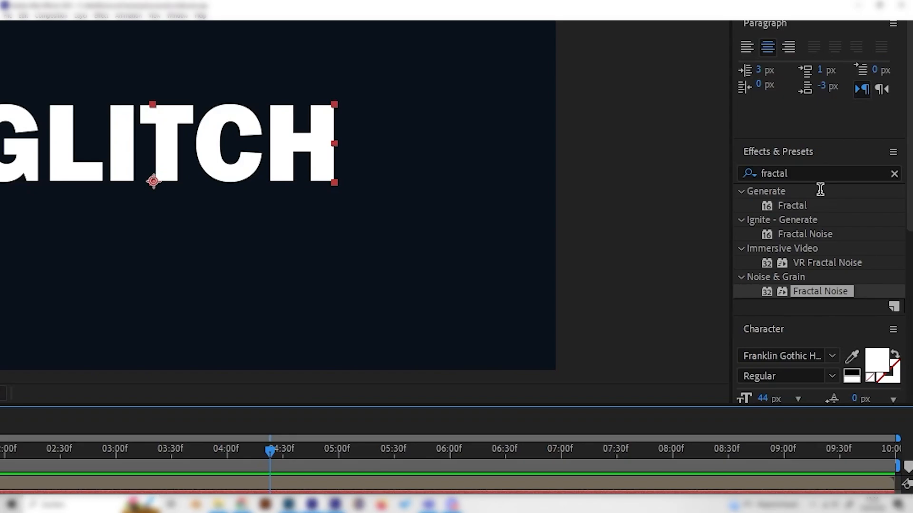
drag(854, 211, 789, 215)
key(BackSpace)
text(displac)
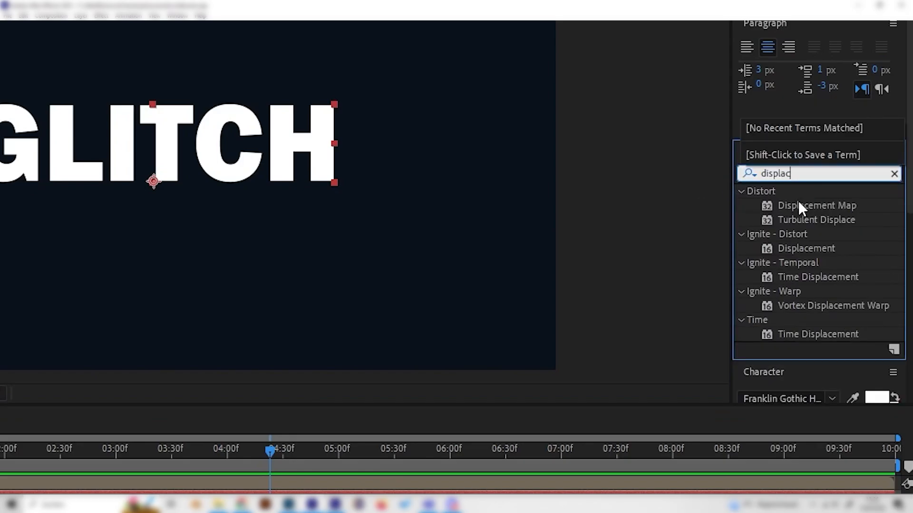
click(798, 206)
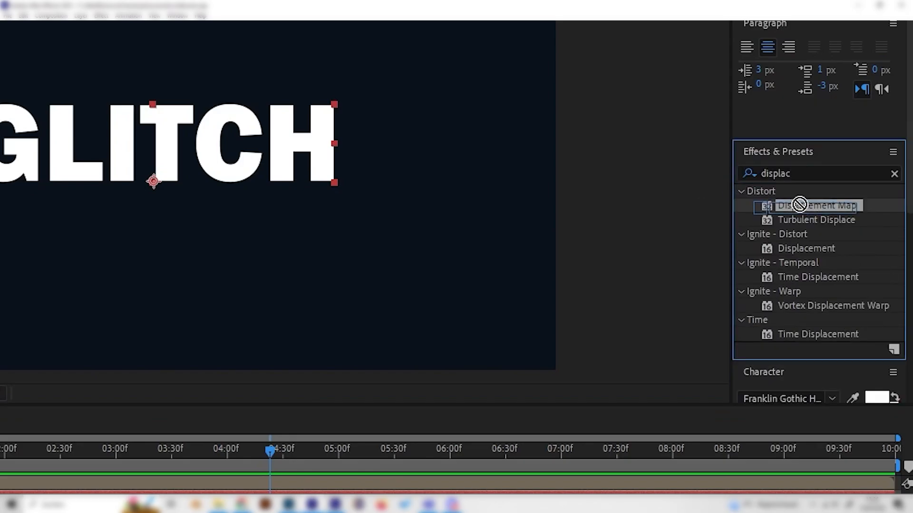
drag(798, 206, 95, 257)
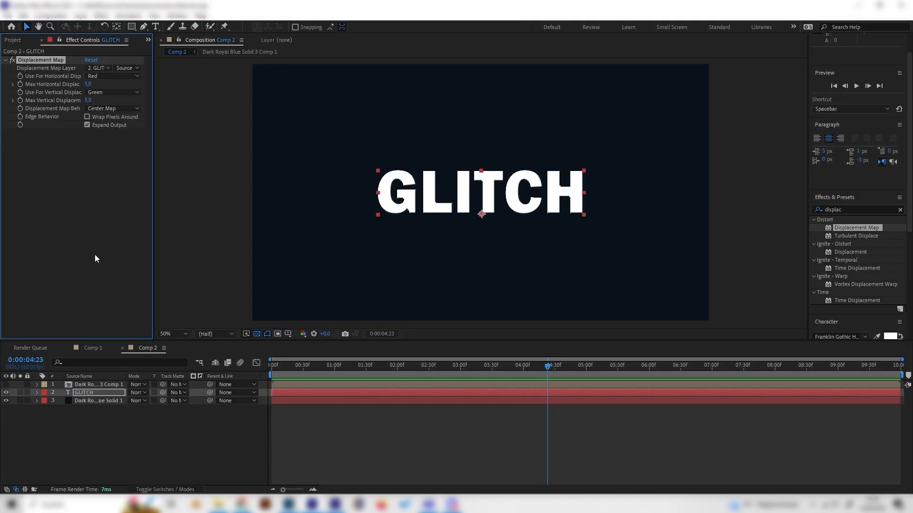
- Use the hidden noise precomp as the Displacement Map Layer and preview the distorted text
click(92, 69)
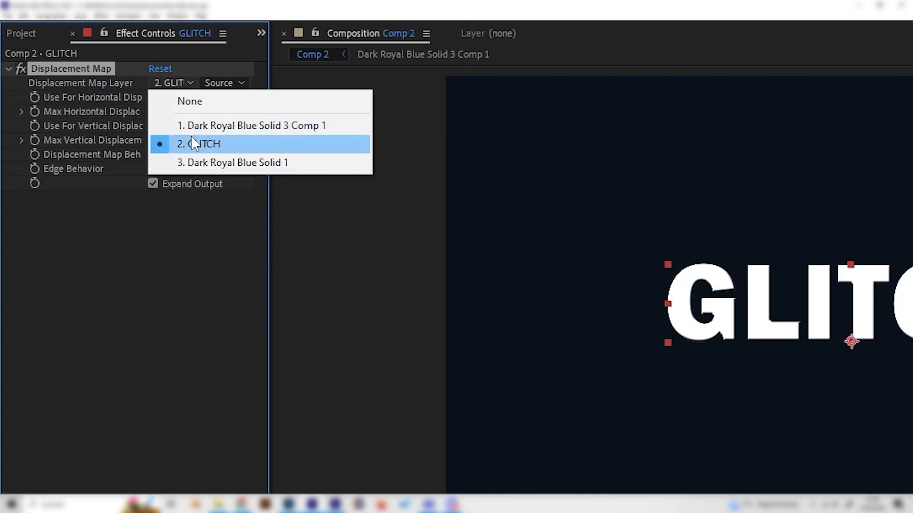
click(202, 125)
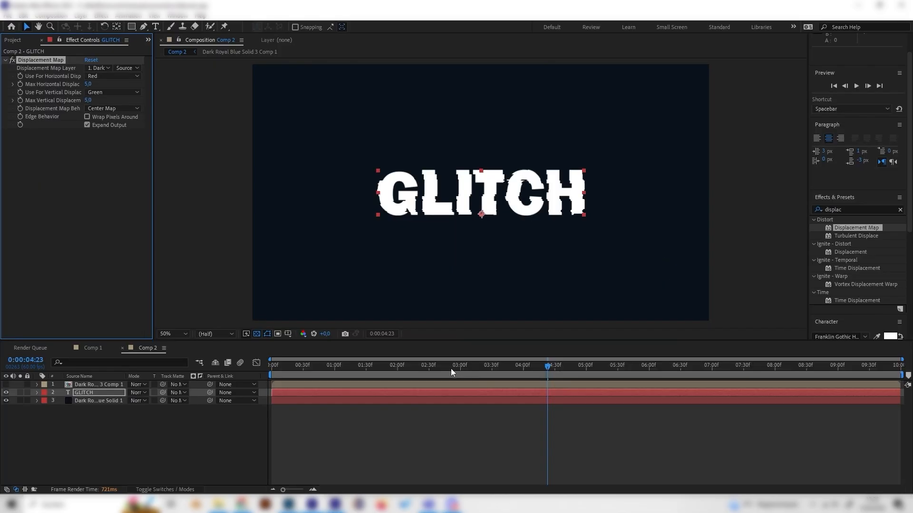
drag(448, 369, 412, 365)
key(space)
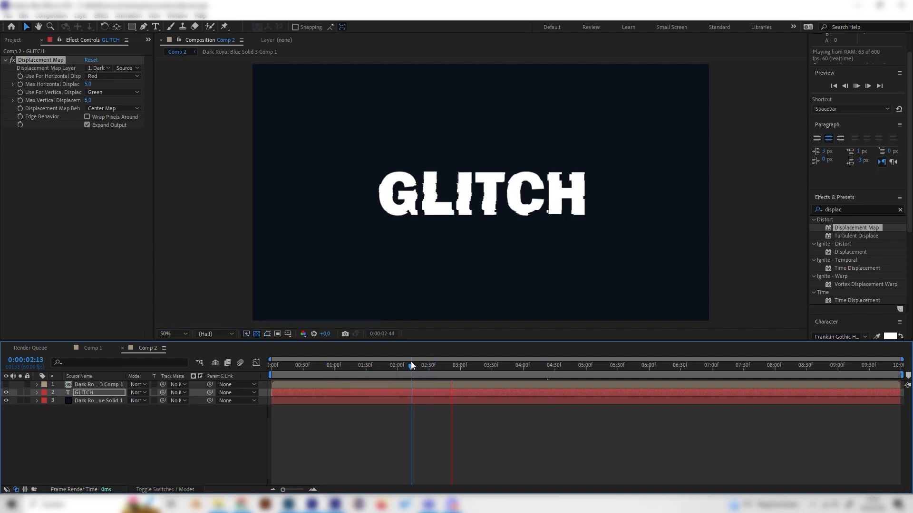
key(space)
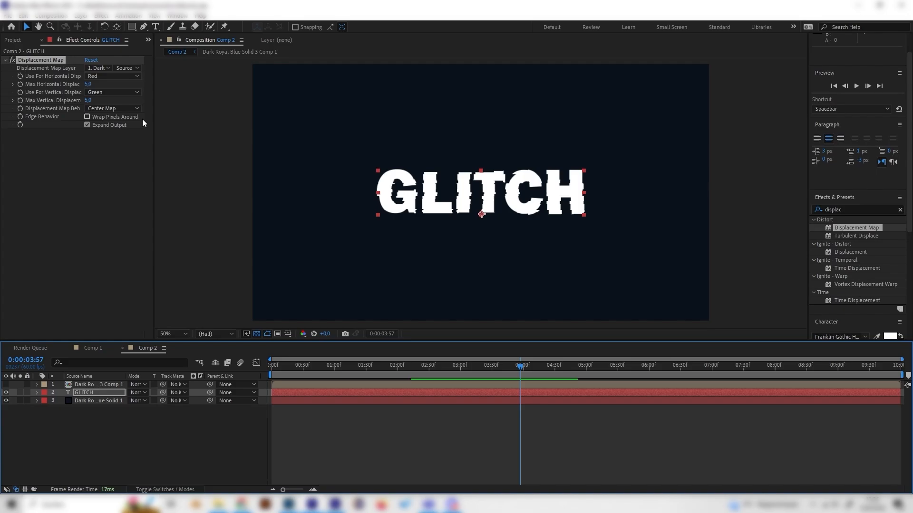
- Set Max Horizontal Displacement to 10 and Max Vertical Displacement to 1, and preview the glitch
click(87, 84)
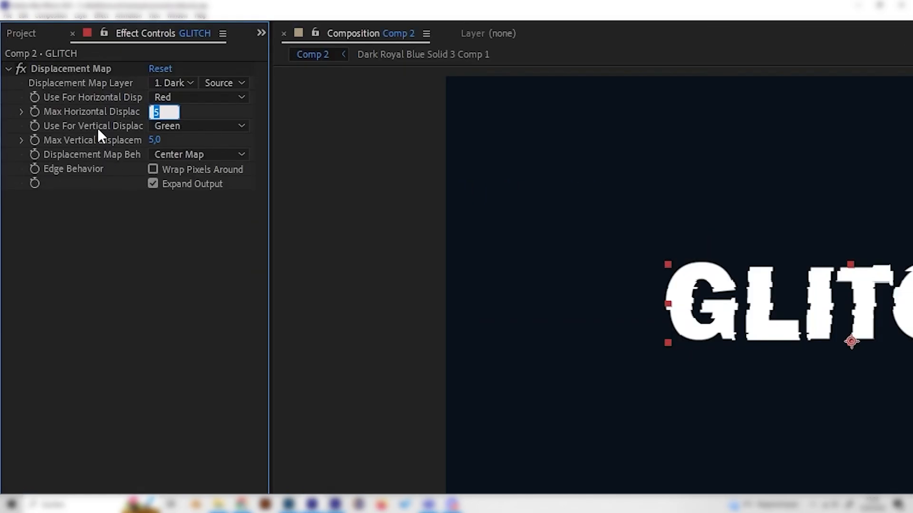
text(10)
key(Return)
click(353, 289)
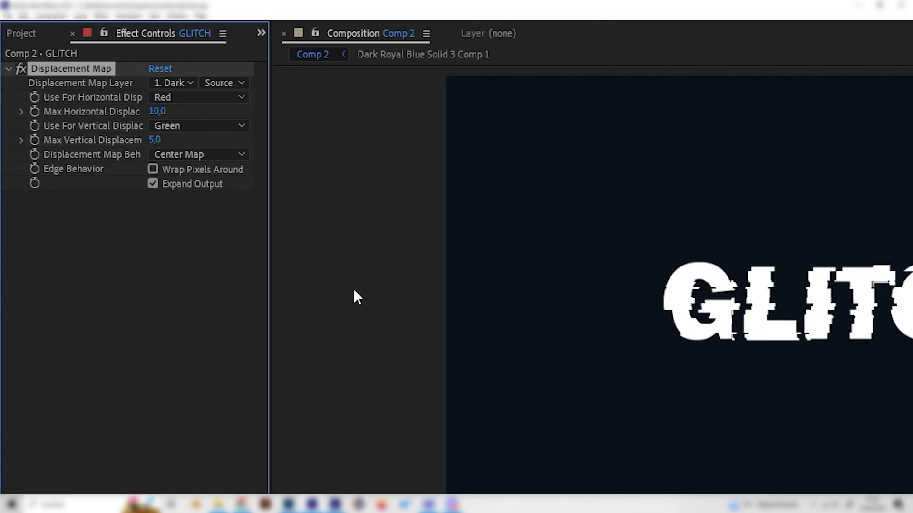
click(152, 139)
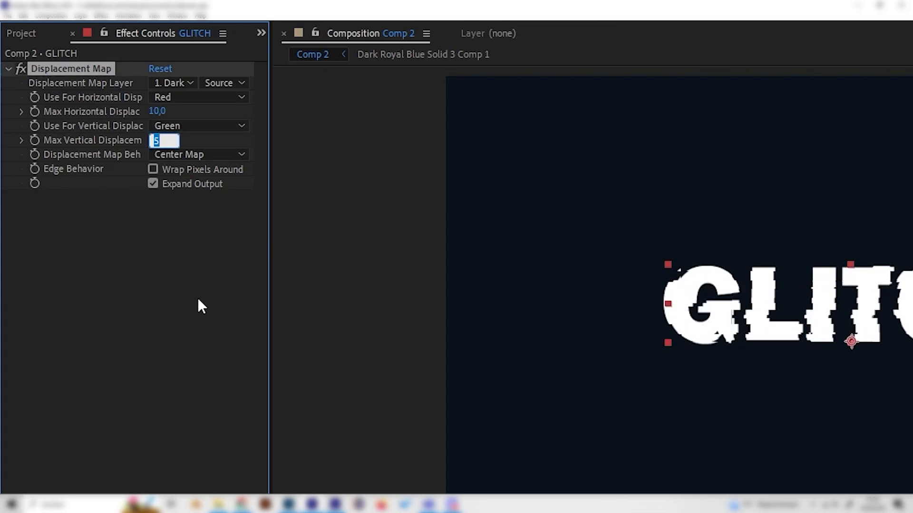
text(1)
click(188, 310)
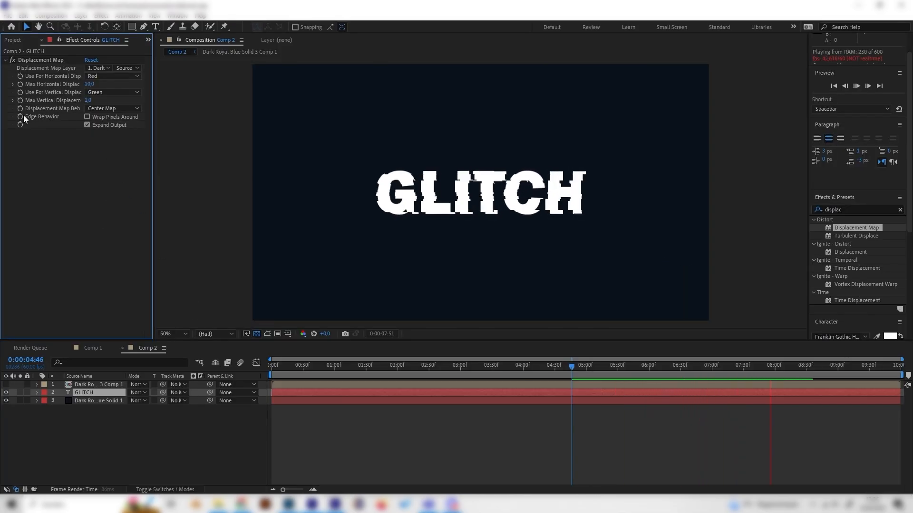
key(space)
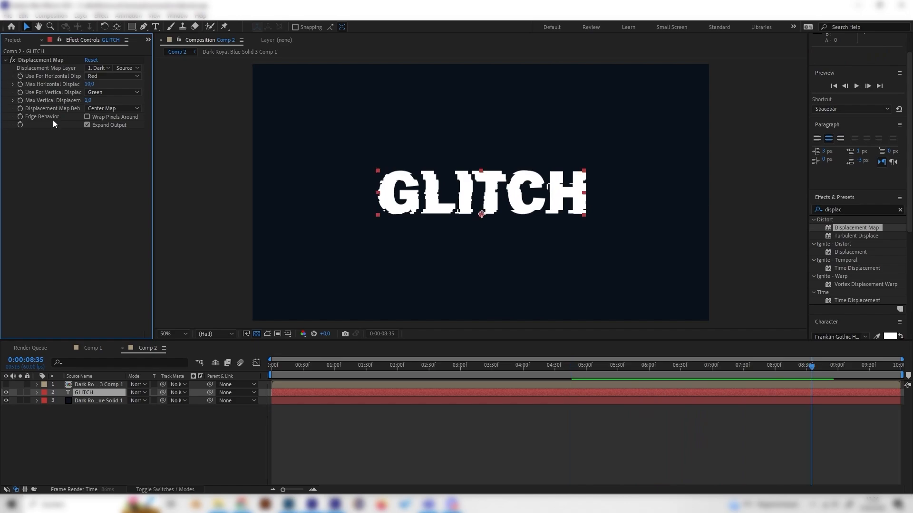
- Scrub through the displaced text in Comp 2 and compare it with the color-split GLITCH example in Comp 1
click(283, 365)
drag(298, 369, 344, 366)
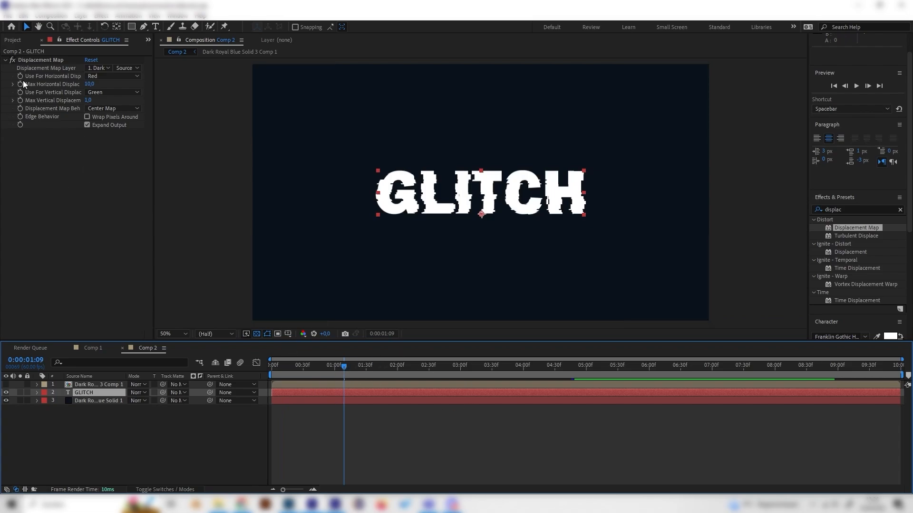
click(47, 84)
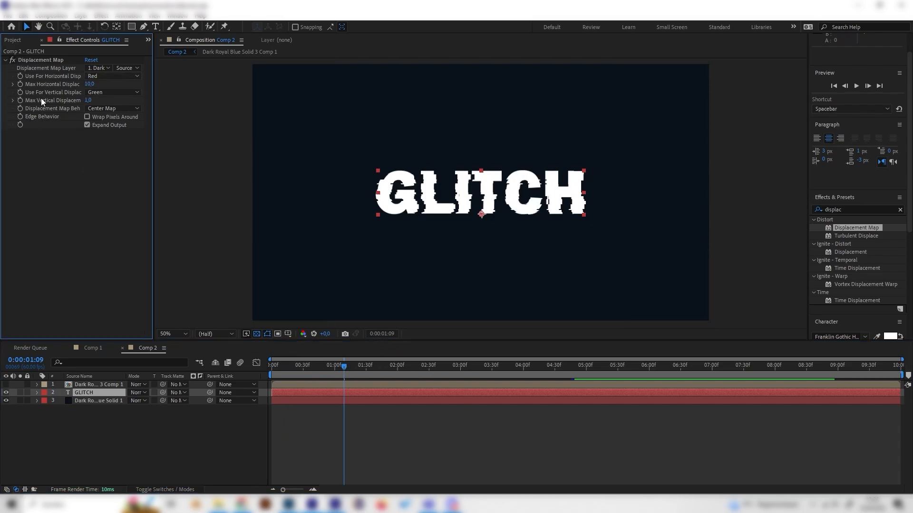
drag(406, 366, 506, 367)
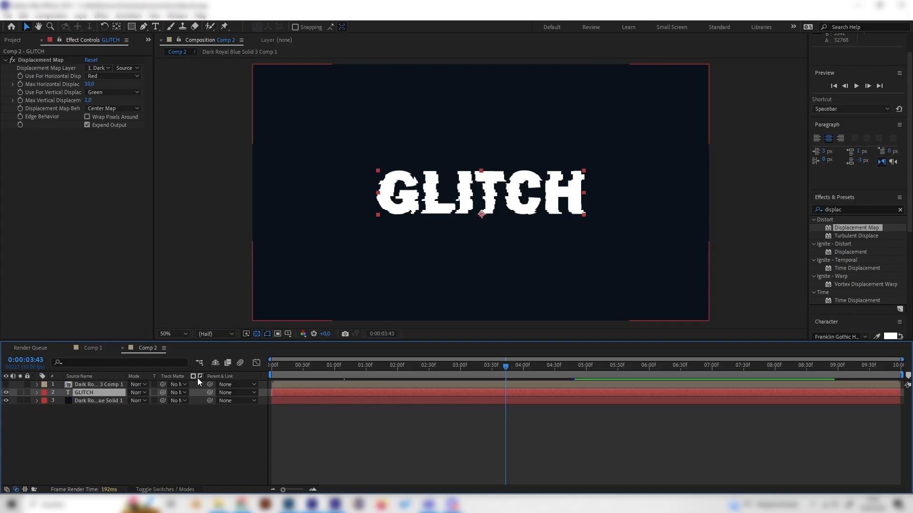
click(107, 350)
drag(669, 365, 703, 369)
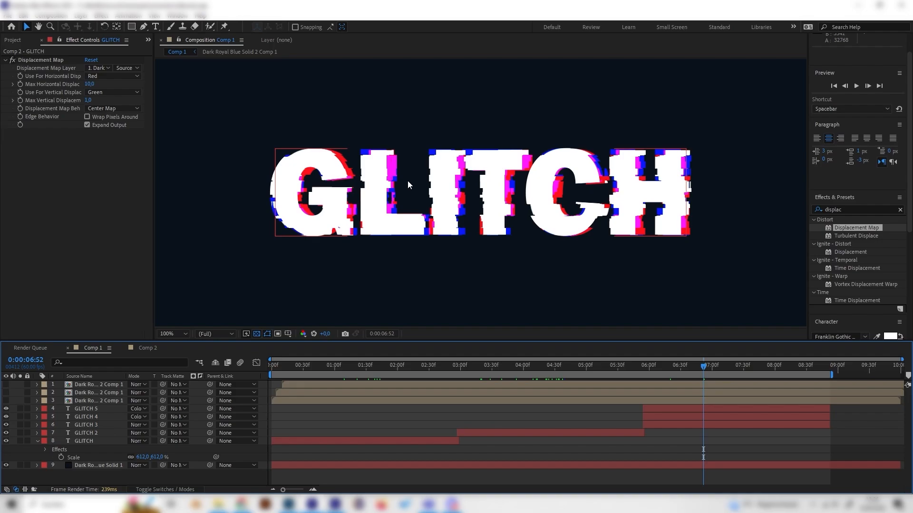
click(149, 348)
click(209, 435)
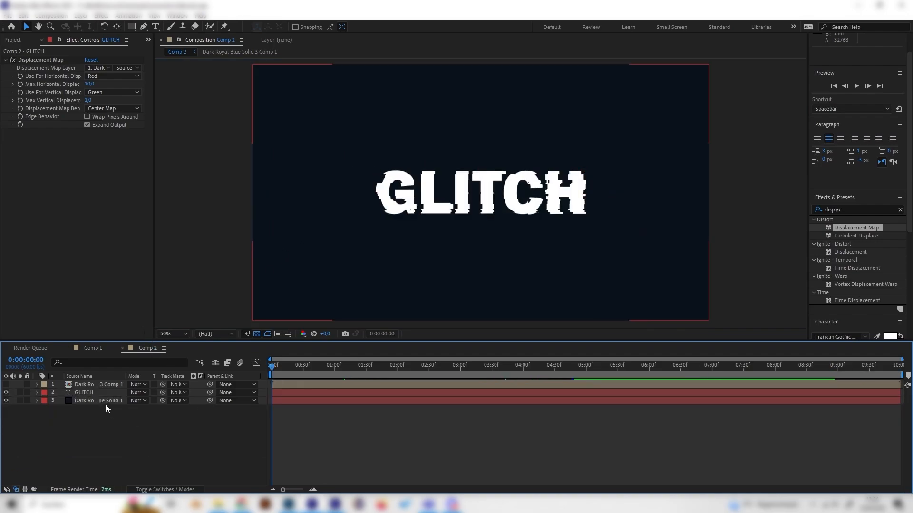
- Rename the noise precomp layer in Comp 2 as 1
click(90, 384)
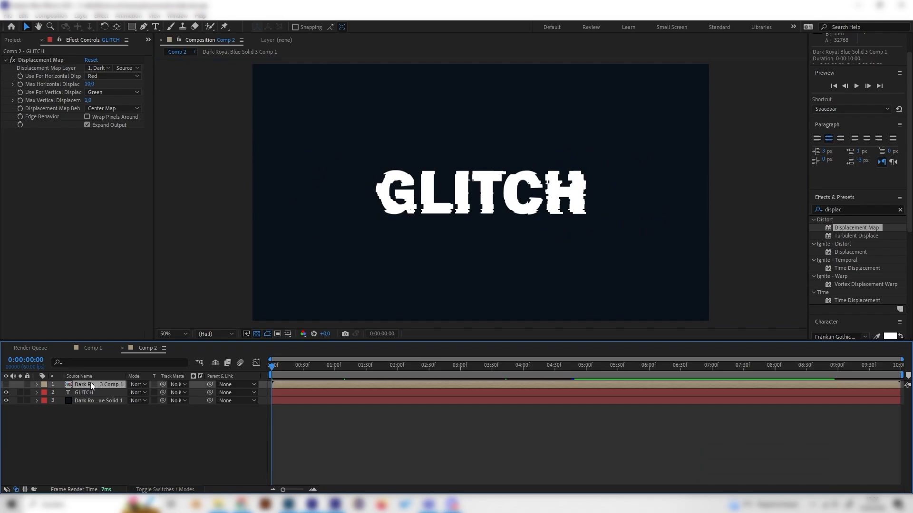
right_click(92, 383)
click(125, 355)
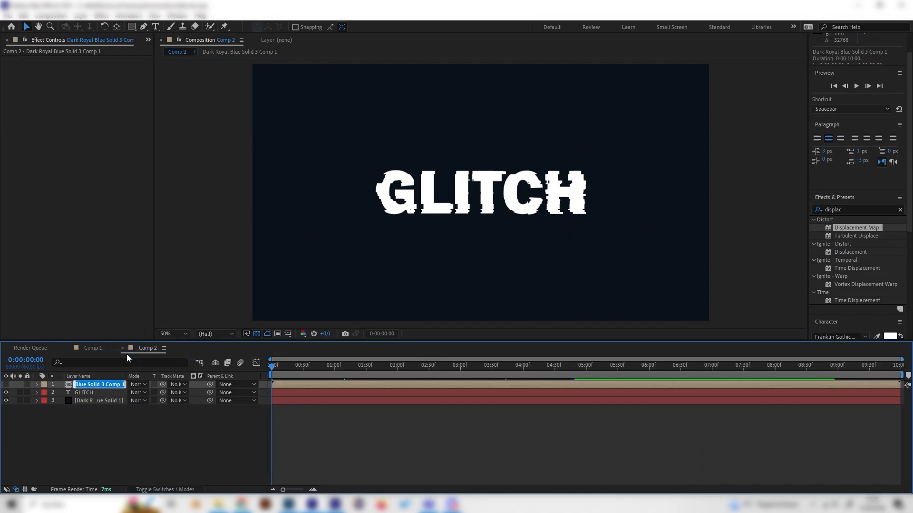
text(1)
key(Return)
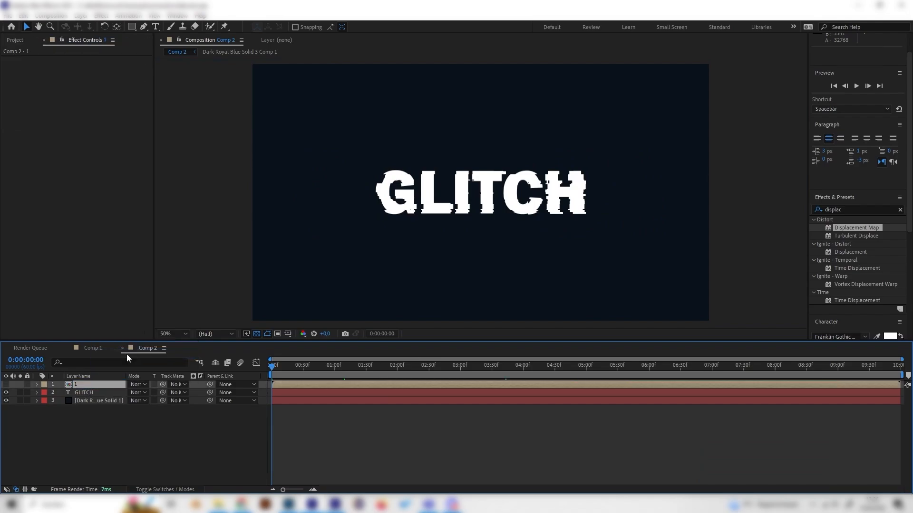
- Duplicate the noise precomp layer 1 twice
click(137, 420)
click(98, 384)
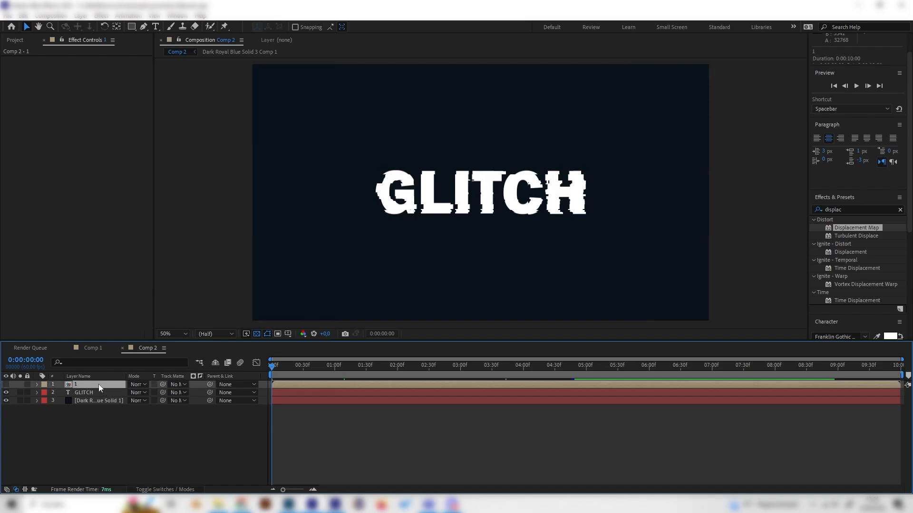
key(ctrl+d)
key(ctrl+d)
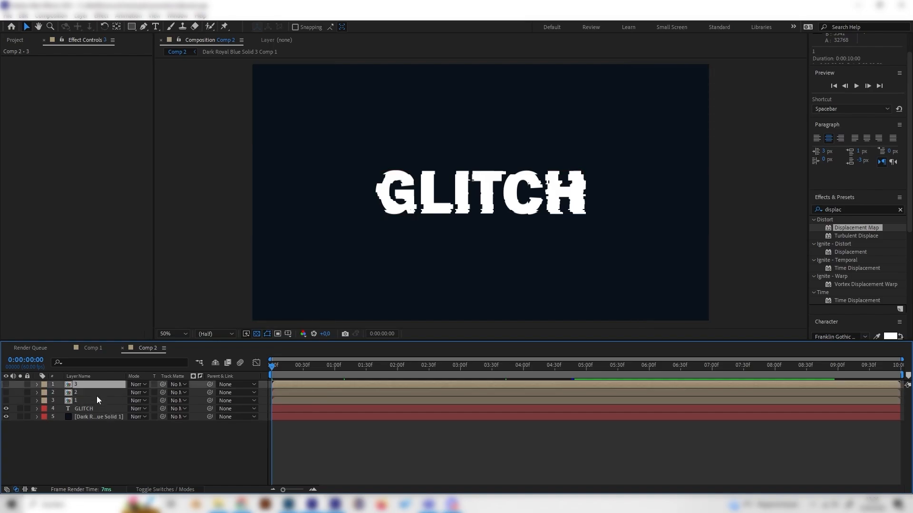
- Stagger the noise copies in time, starting layer 2 about 15 frames and layer 3 about 30 frames after layer 1
click(94, 400)
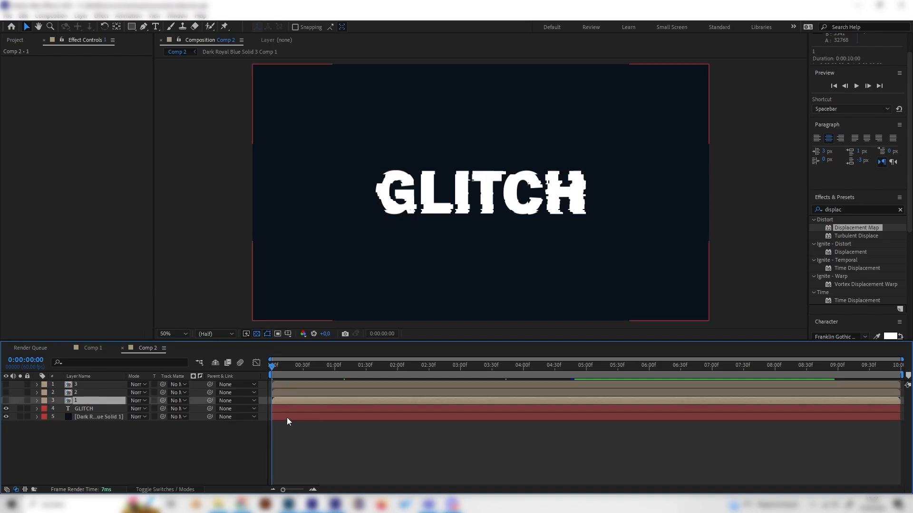
drag(286, 392, 298, 371)
click(310, 393)
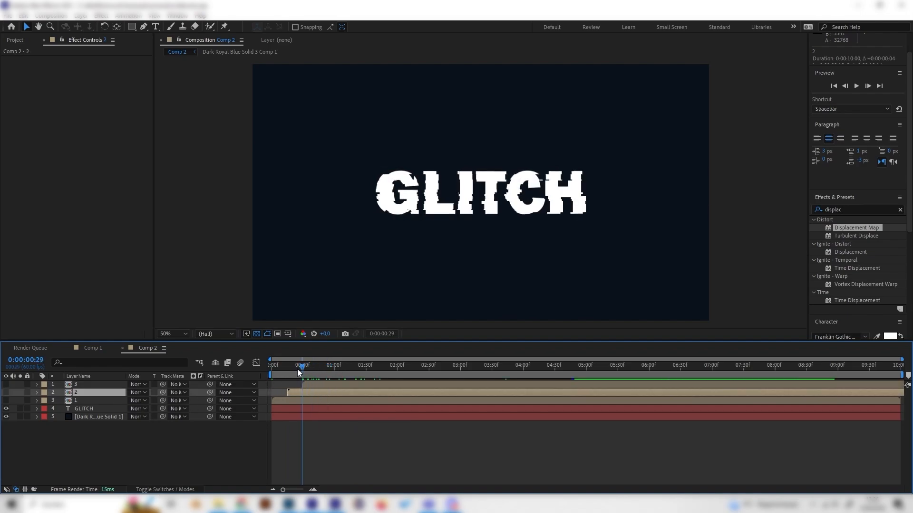
- Duplicate the GLITCH text layer in Comp 2 and apply a red Fill effect to the copy
click(90, 408)
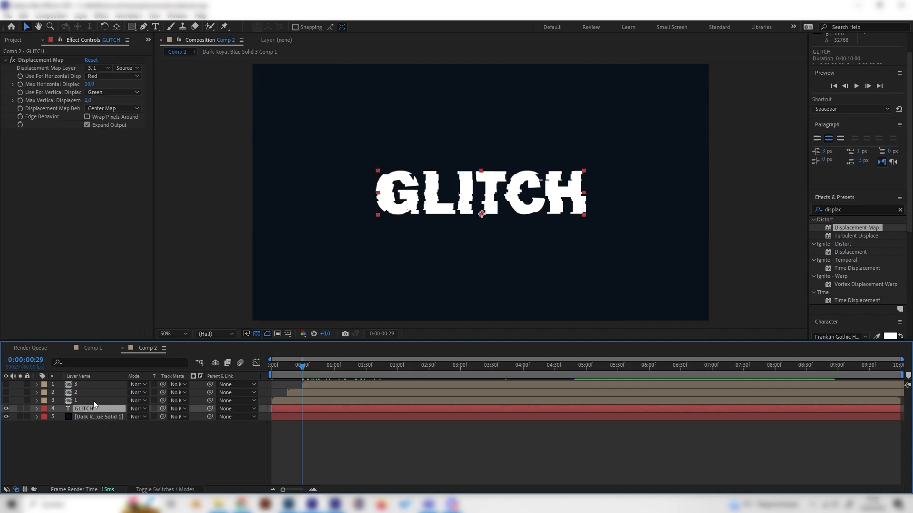
key(ctrl+d)
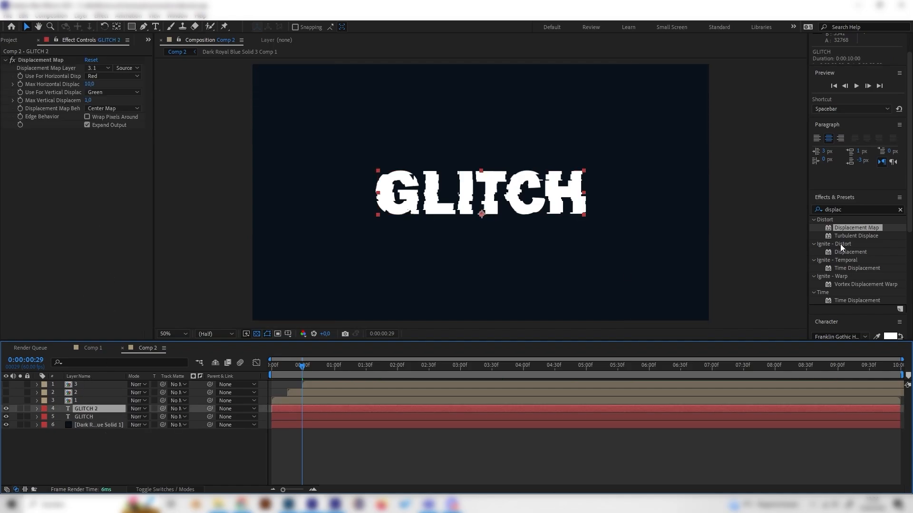
key(ctrl+5)
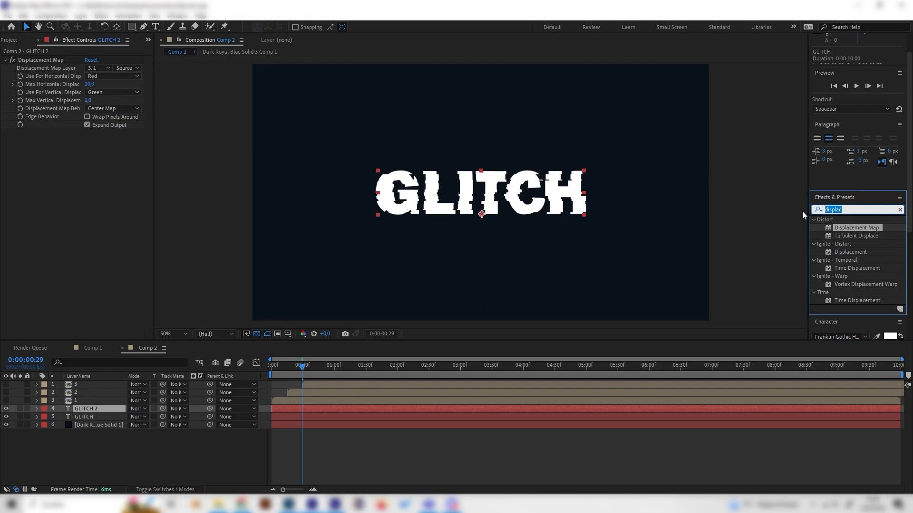
text(fill)
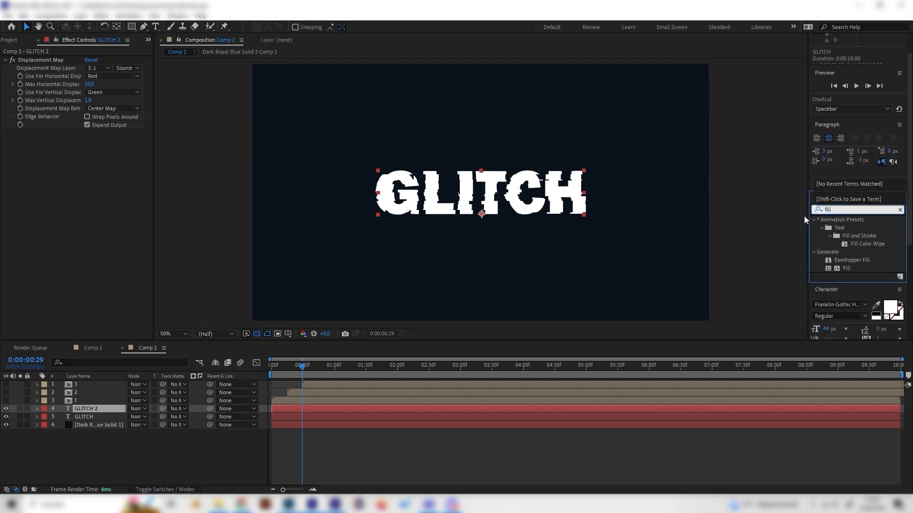
double_click(846, 268)
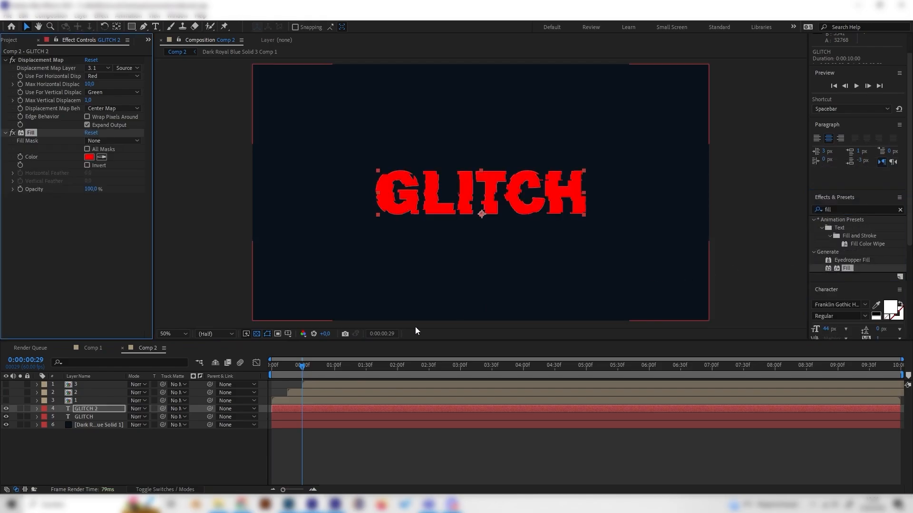
- Set the Displacement Map layer of the red text copy to noise layer 2 and check another frame
click(84, 202)
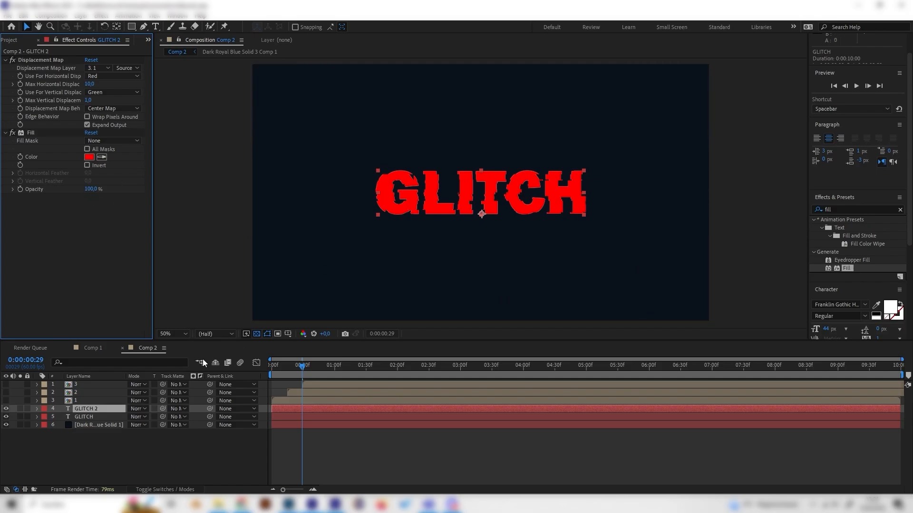
click(97, 68)
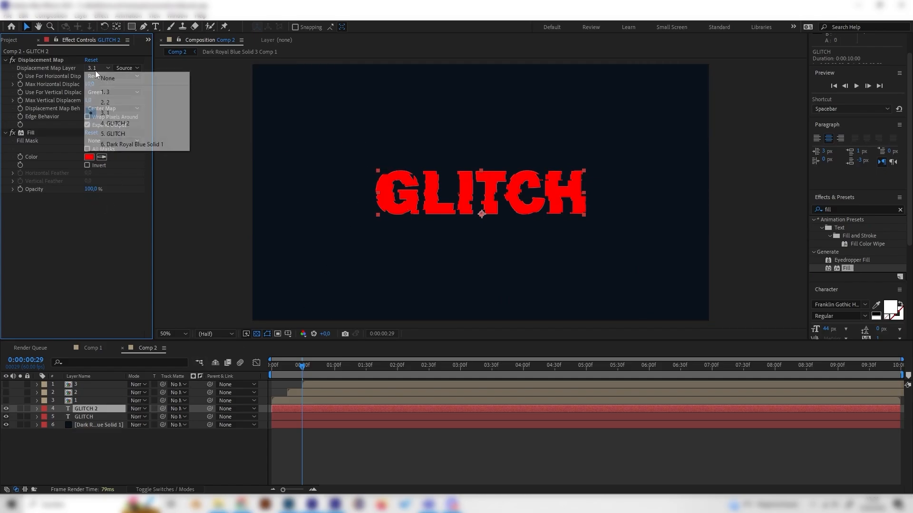
click(110, 102)
click(322, 367)
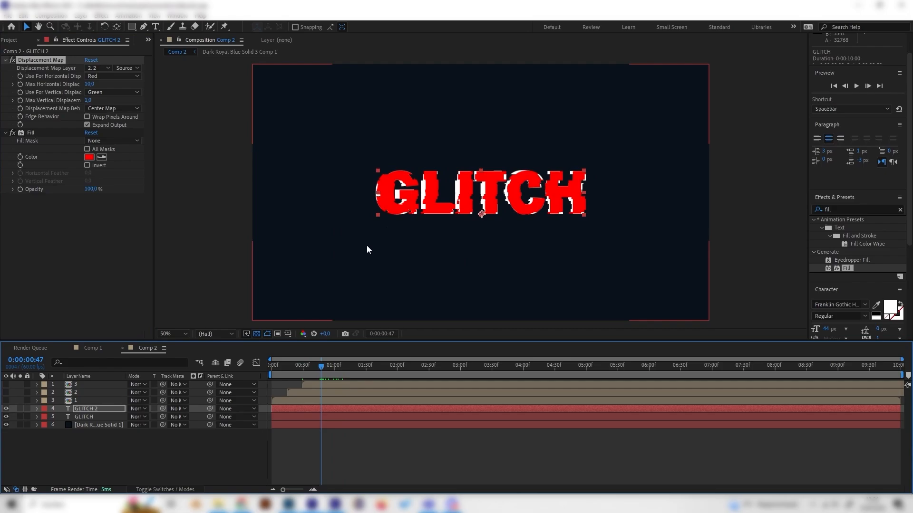
- Duplicate the red GLITCH 2 layer and set the new copy's Displacement Map layer to noise layer 3
click(99, 411)
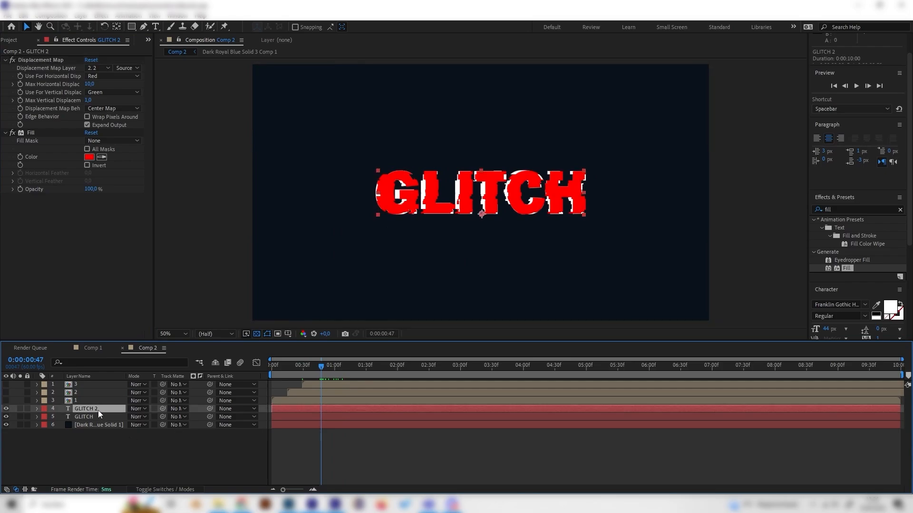
key(ctrl+d)
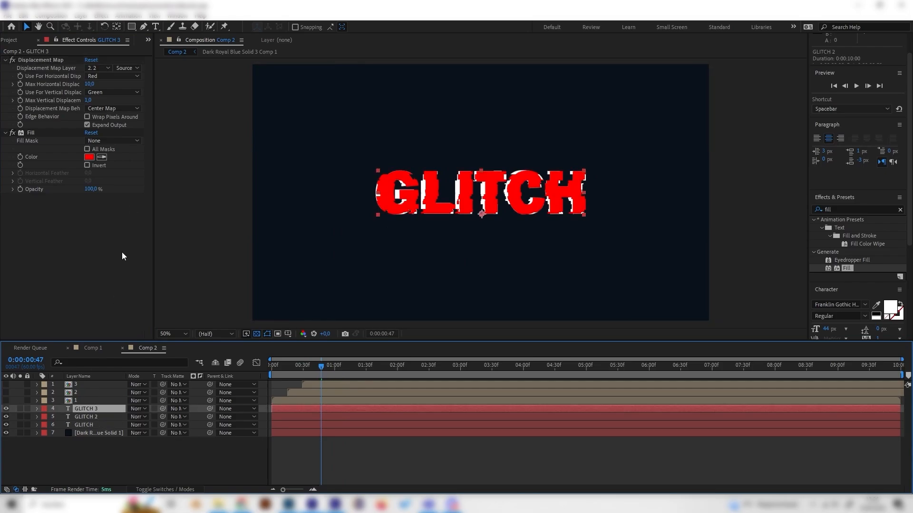
click(108, 67)
click(110, 90)
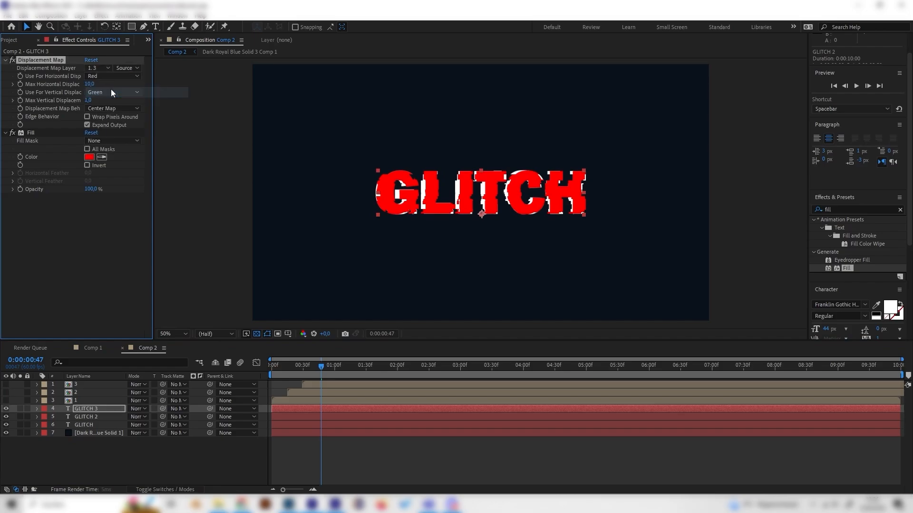
drag(373, 365, 427, 374)
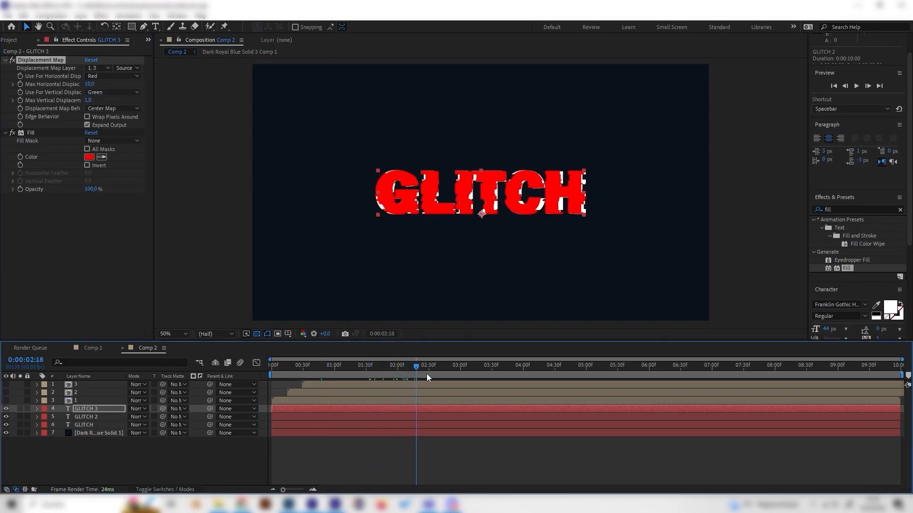
- Change the Fill color of the GLITCH 3 layer to blue, 0048FF
click(98, 407)
click(87, 159)
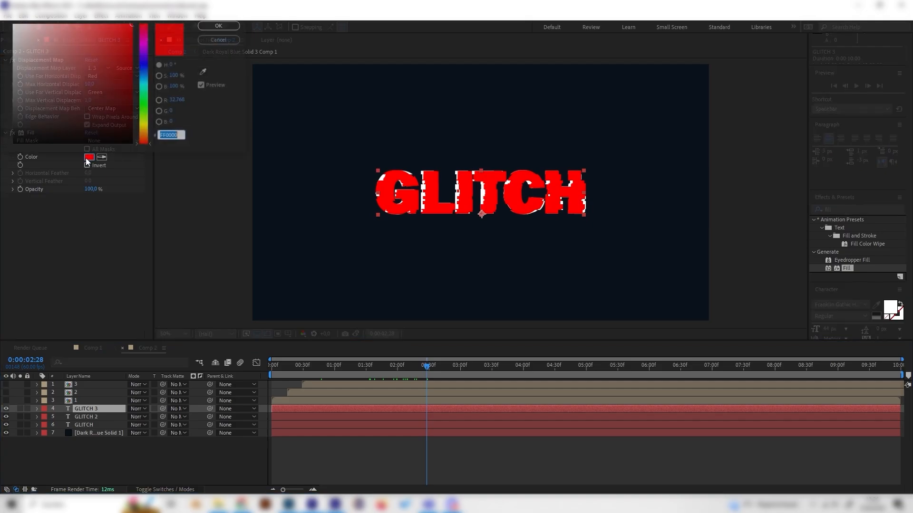
click(145, 69)
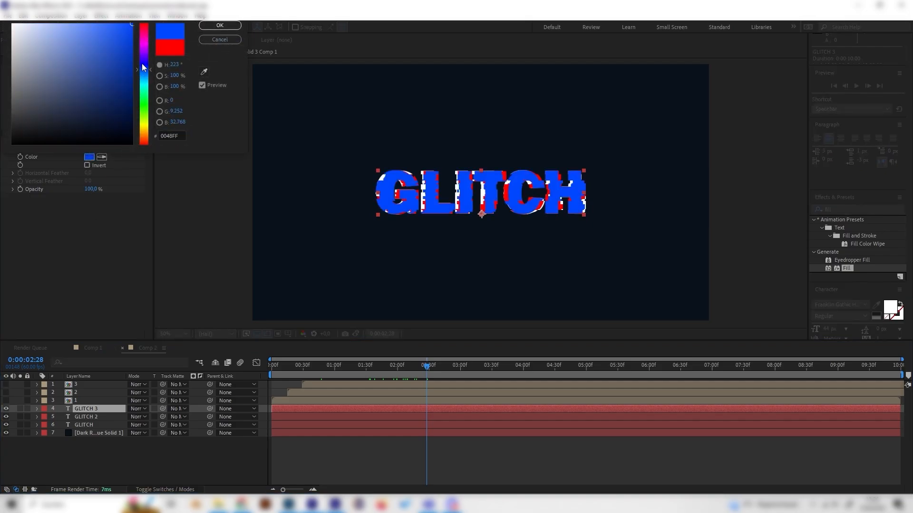
click(227, 27)
- Scrub through the red and blue text copies in Comp 2 and compare them with the finished example in Comp 1
drag(426, 365, 487, 366)
click(93, 348)
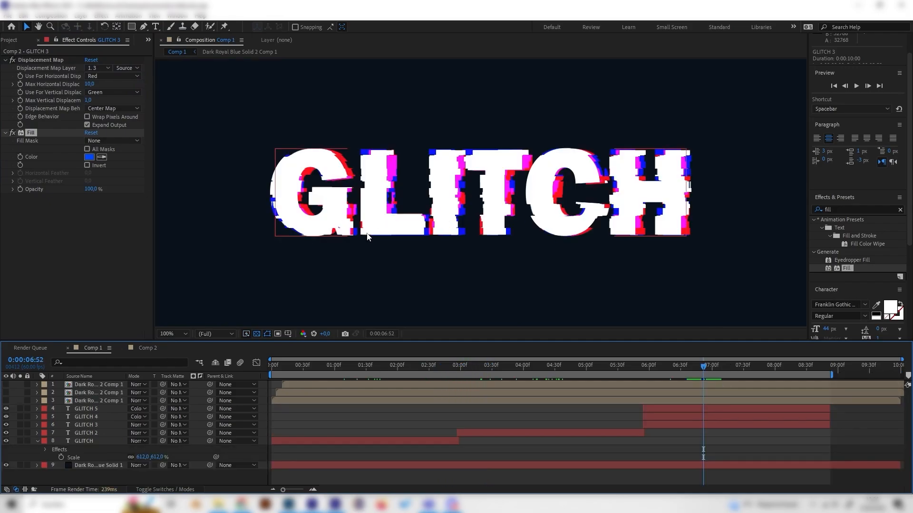
click(157, 347)
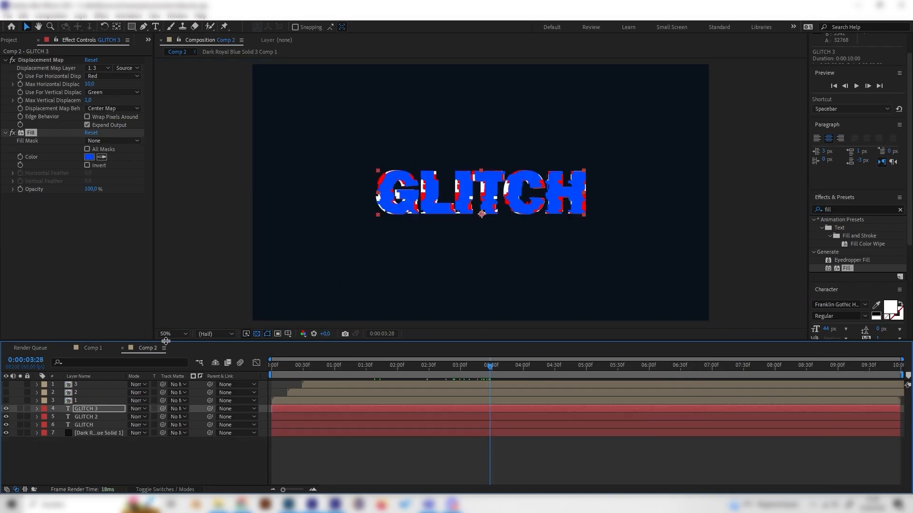
drag(503, 366, 434, 366)
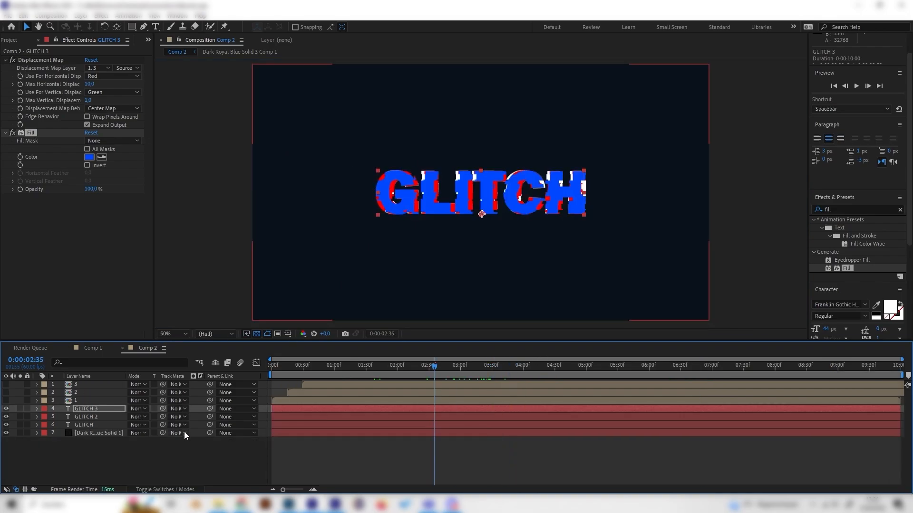
- Set the blending mode of the blue GLITCH 3 layer to Color Dodge
click(177, 459)
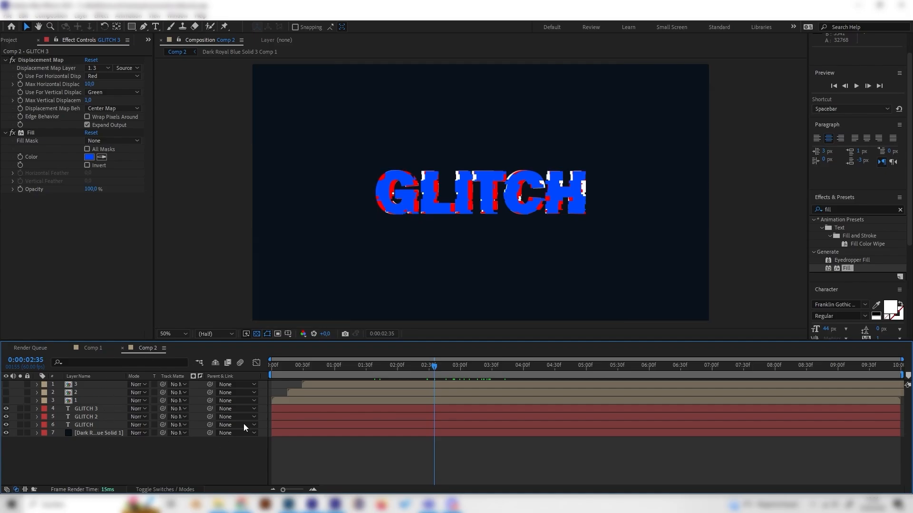
click(164, 489)
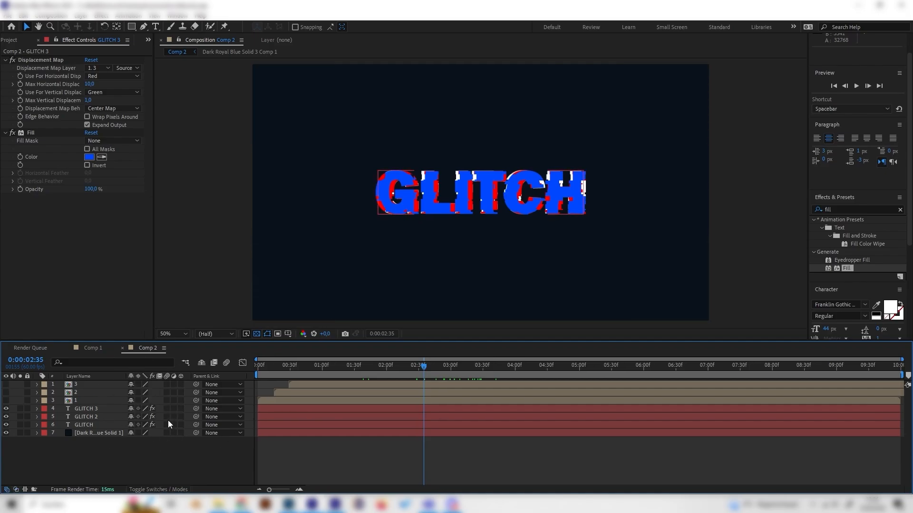
click(142, 489)
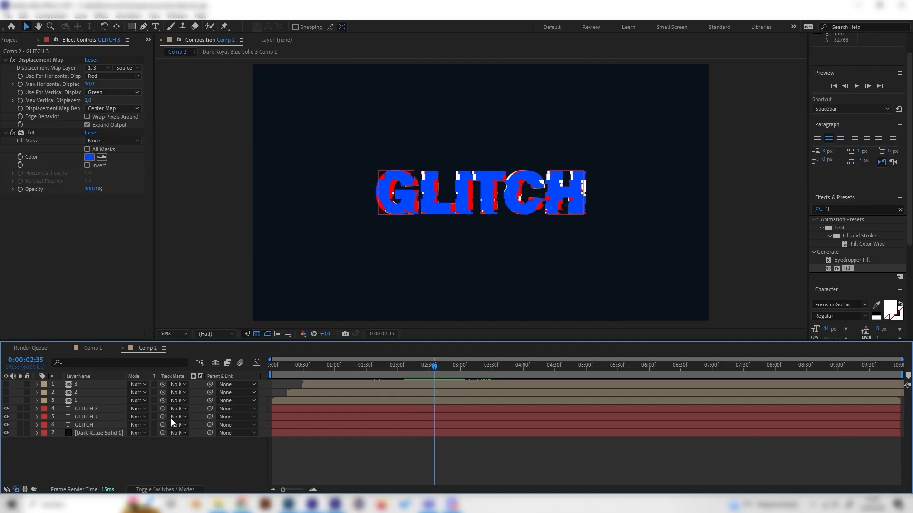
click(97, 410)
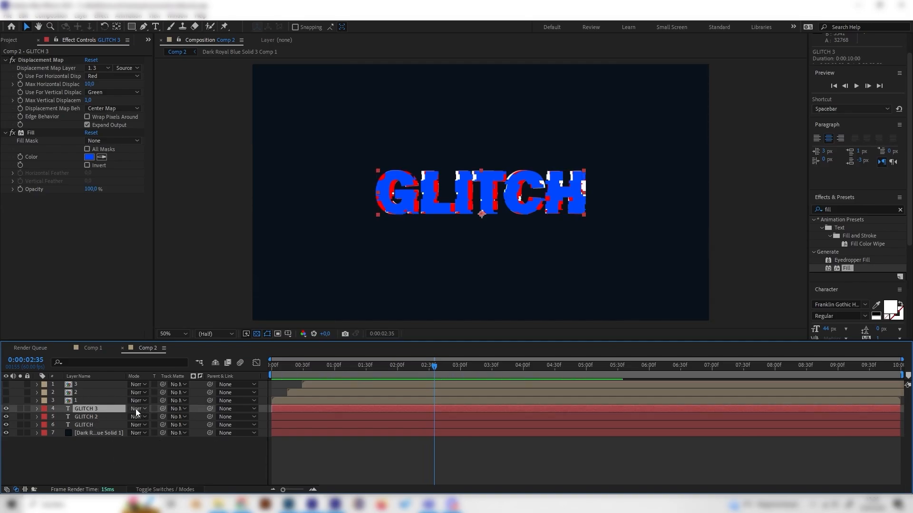
click(135, 409)
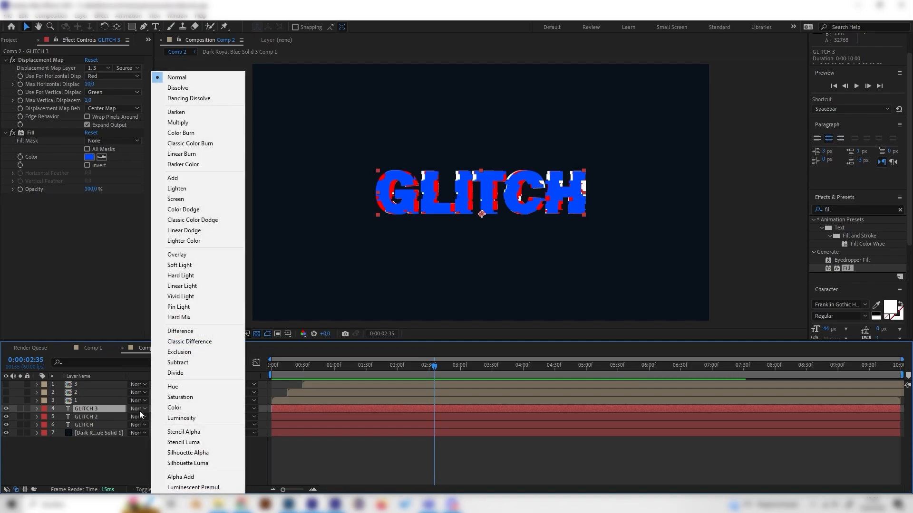
click(189, 209)
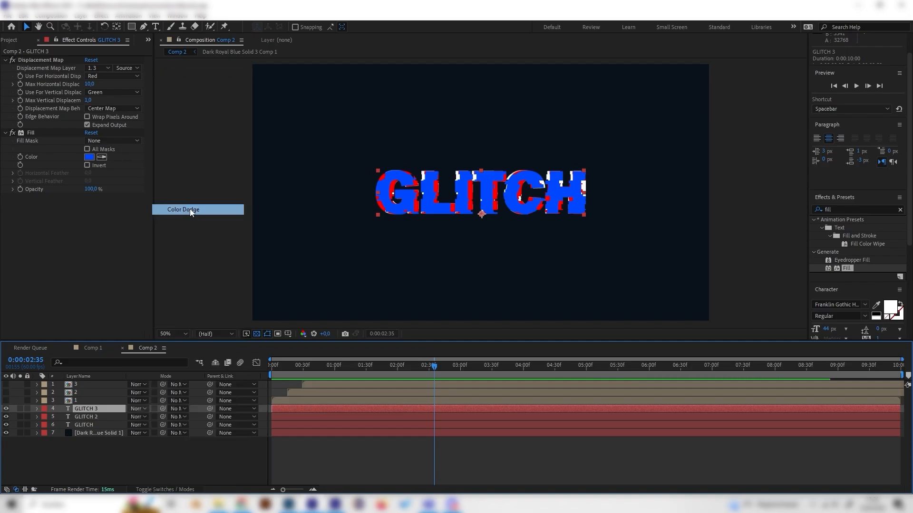
- Set the blending mode of the red GLITCH 2 layer to Color Dodge and preview the color-split animation
click(98, 417)
click(135, 417)
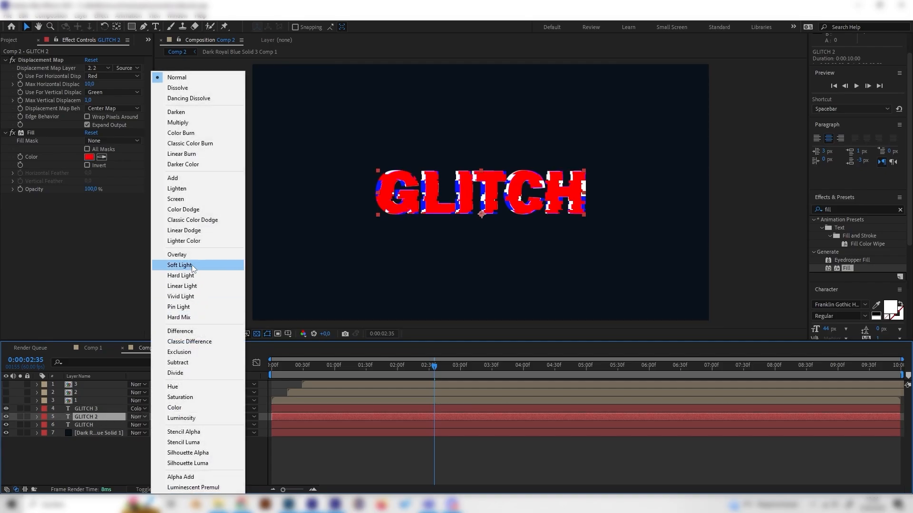
click(192, 209)
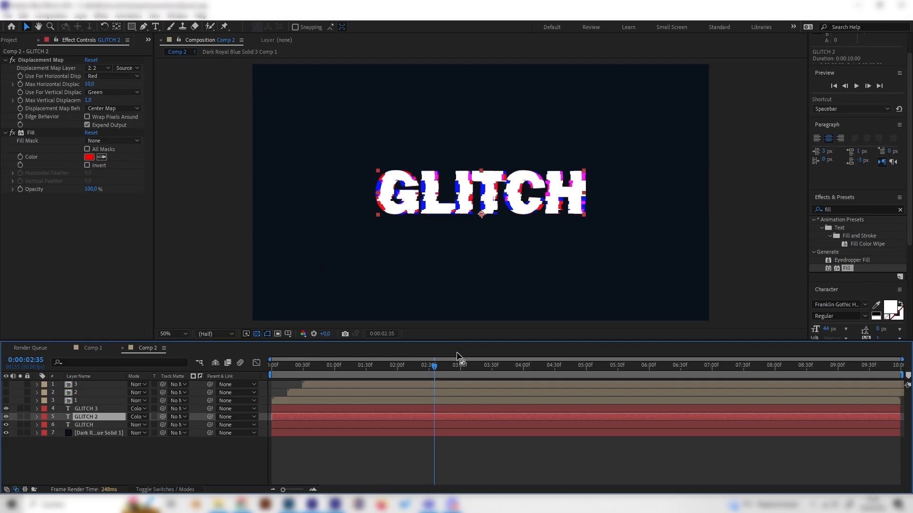
drag(460, 369, 421, 366)
key(space)
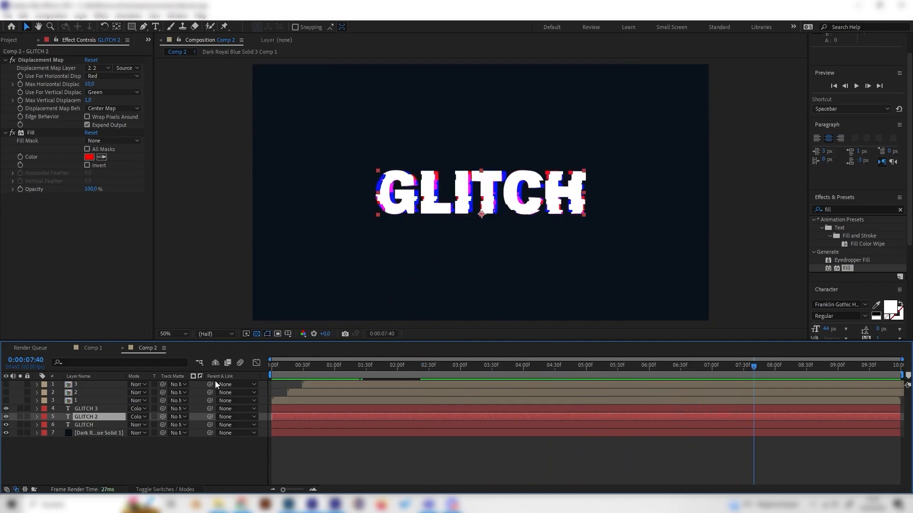
- Set the GLITCH 3 layer's Max Horizontal Displacement to 22 and play back the result
click(93, 449)
click(95, 409)
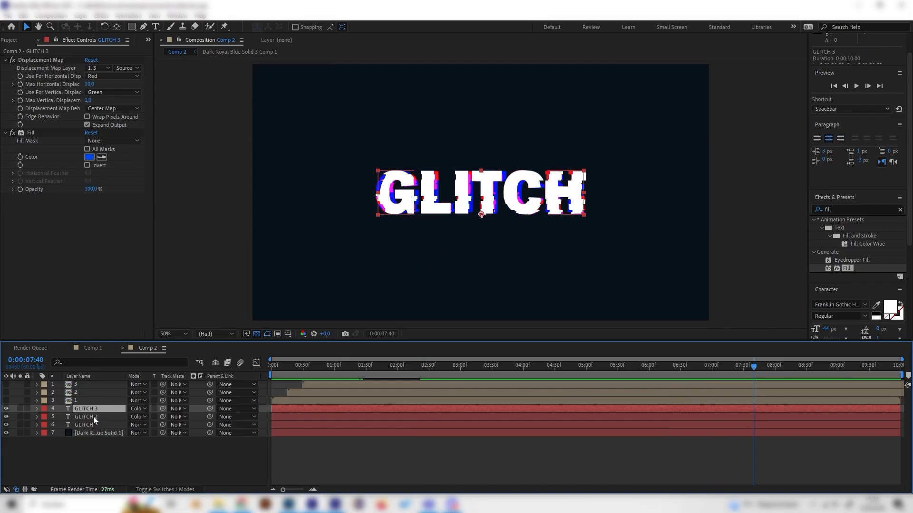
click(89, 84)
text(22)
key(Return)
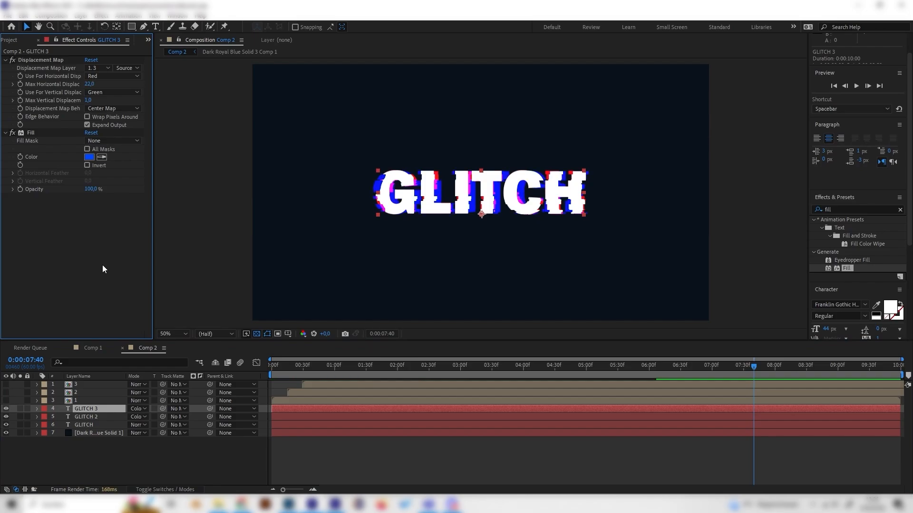
key(space)
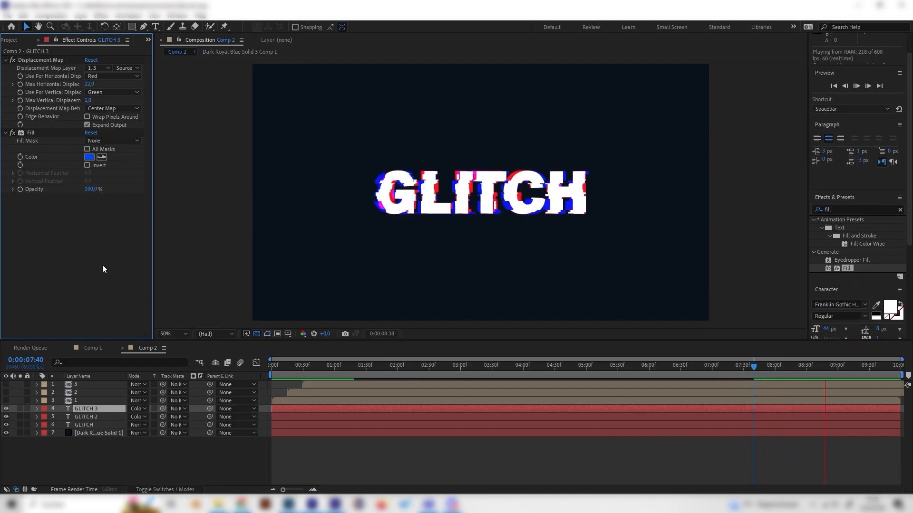